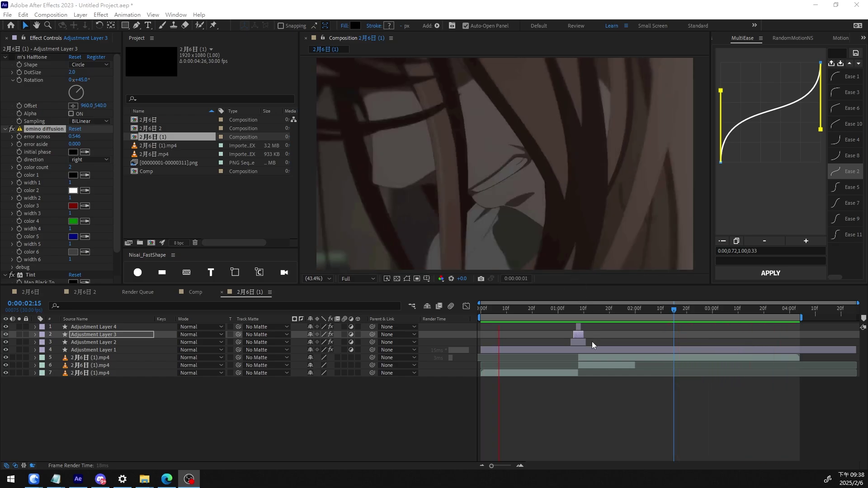
- Scrub through the composition from its start to past 1:10 to review the cut between the clips
{"action": "left_click", "coordinate": [478, 292]}
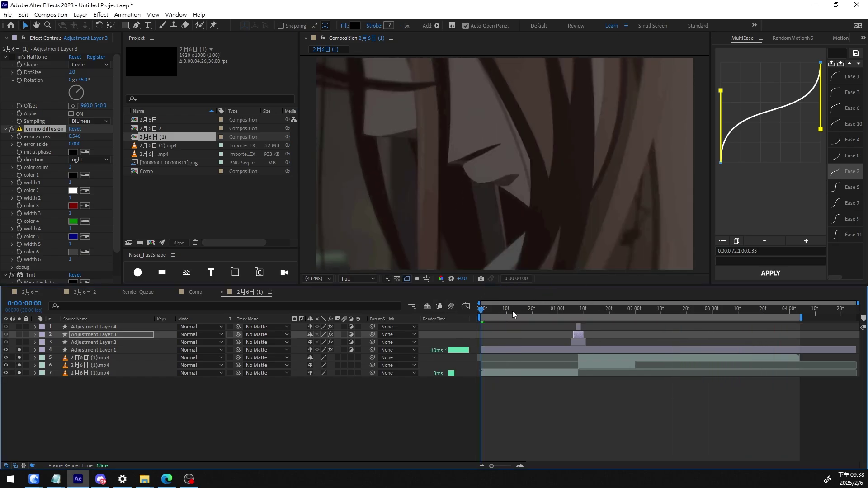
{"action": "left_click_drag", "start_coordinate": [512, 311], "coordinate": [565, 338]}
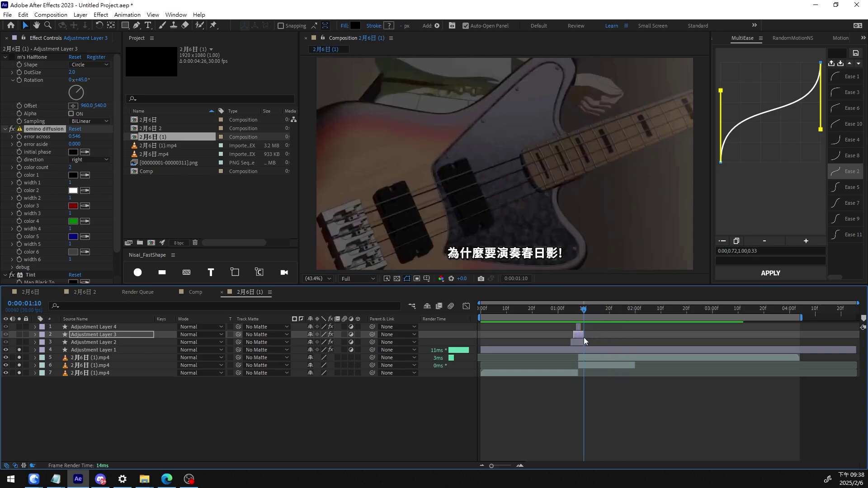
{"action": "left_click_drag", "start_coordinate": [584, 337], "coordinate": [516, 316]}
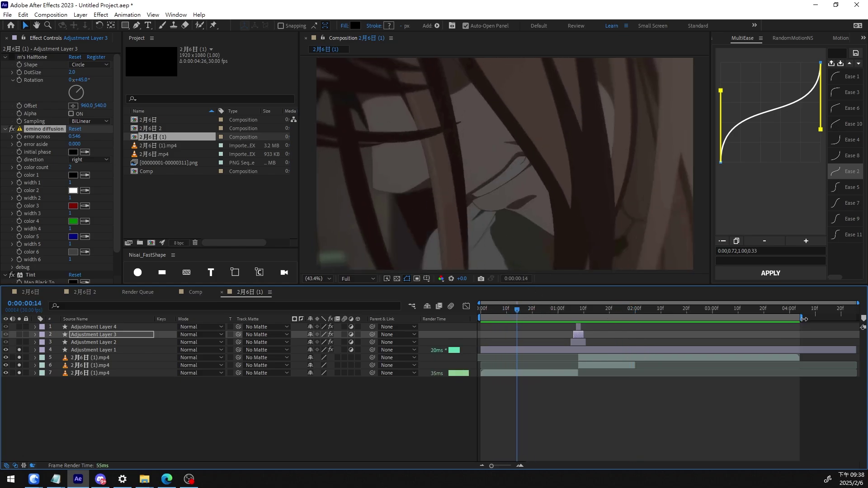
- Extend the work area to the composition's end and shift the uppermost video clip to start at 2:00
{"action": "left_click_drag", "start_coordinate": [802, 319], "coordinate": [857, 319]}
{"action": "left_click_drag", "start_coordinate": [595, 357], "coordinate": [650, 364]}
{"action": "left_click_drag", "start_coordinate": [553, 315], "coordinate": [515, 340]}
- Play back the composition from the start and from around the cut near 1:07 to check the shifted clip's timing
{"action": "key", "text": "space"}
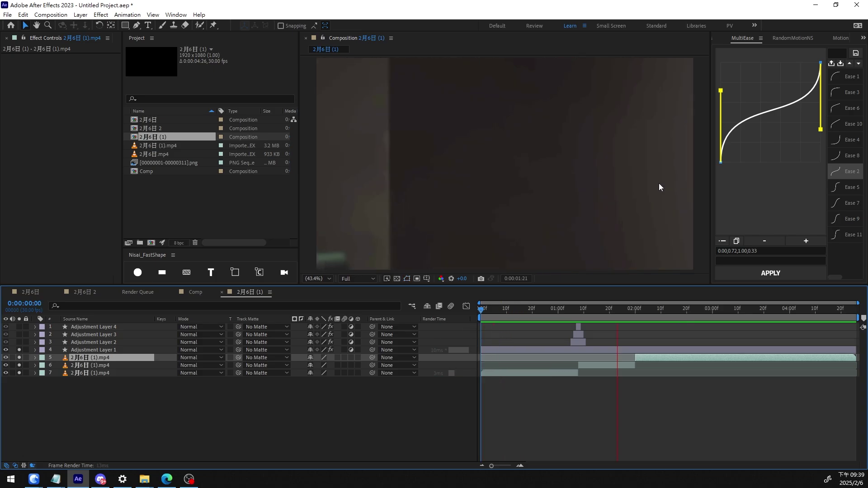
{"action": "key", "text": "space"}
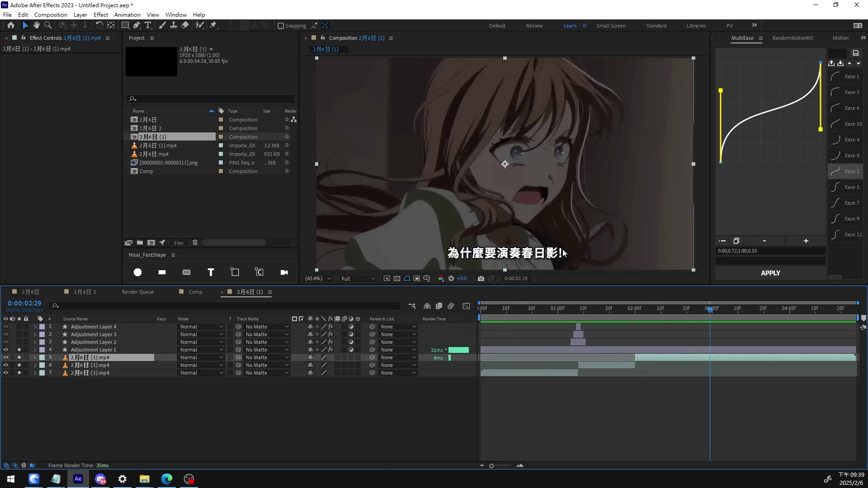
{"action": "left_click", "coordinate": [563, 311]}
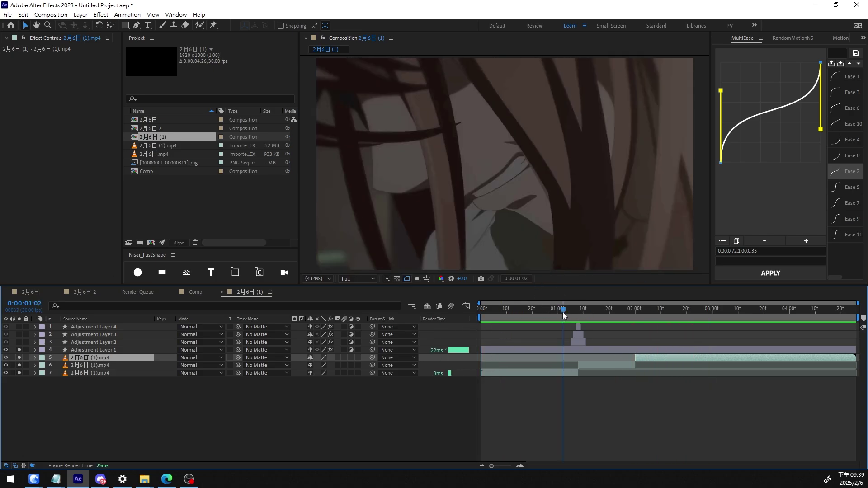
{"action": "key", "text": "space"}
{"action": "left_click", "coordinate": [577, 310]}
{"action": "key", "text": "space"}
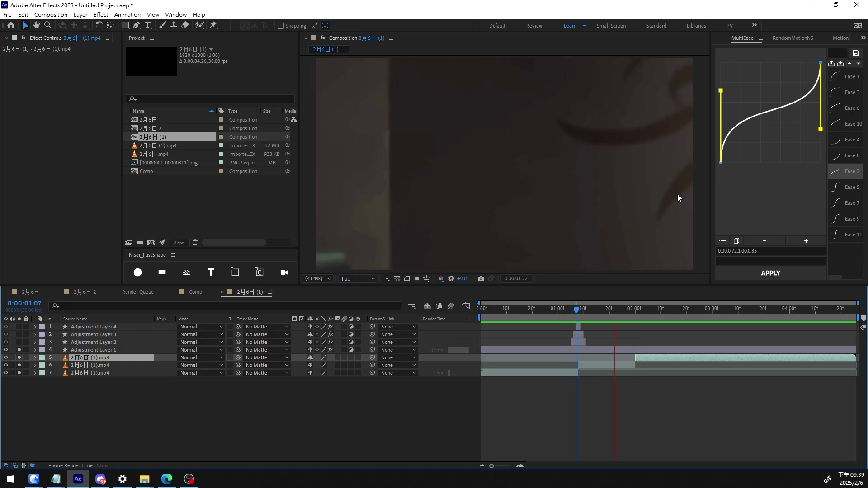
{"action": "key", "text": "space"}
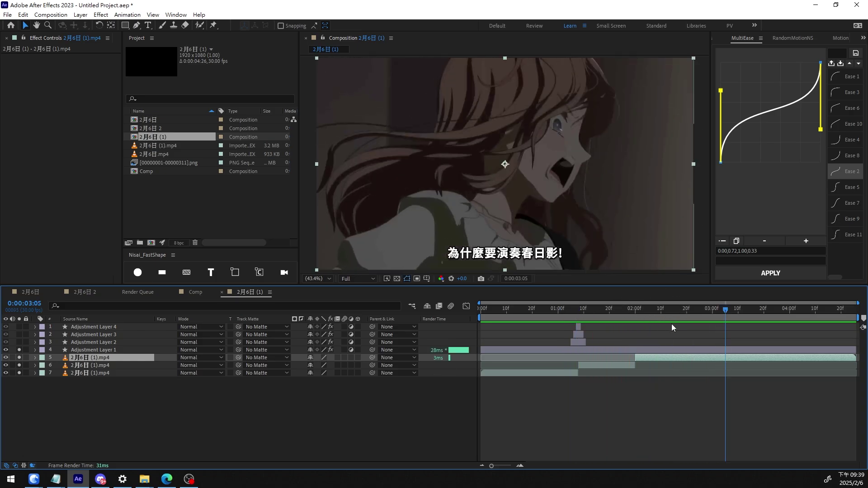
- Move the uppermost video clip back to start at the 1:08 cut and end the work area where the clip ends
{"action": "left_click_drag", "start_coordinate": [651, 359], "coordinate": [593, 370]}
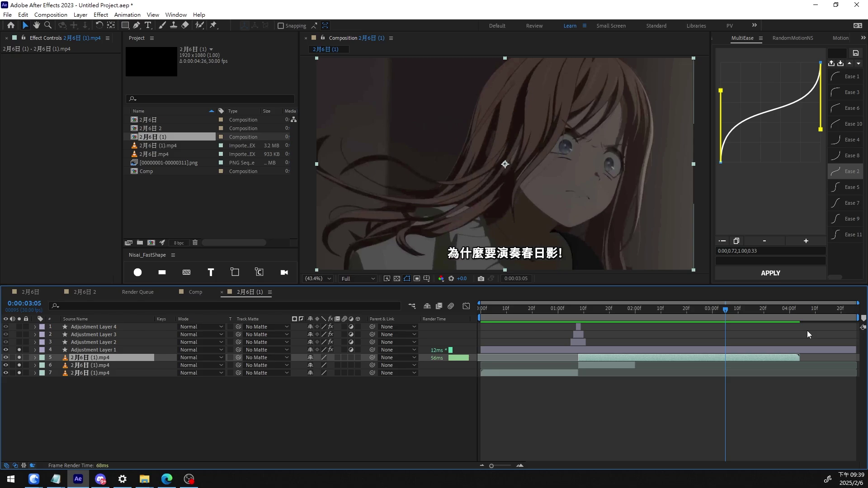
{"action": "left_click_drag", "start_coordinate": [863, 317], "coordinate": [801, 318]}
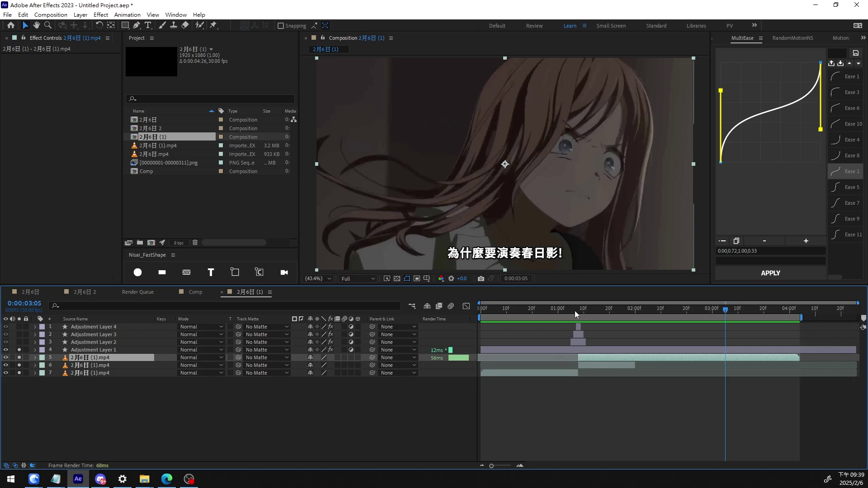
- Replay the transition with the clip at its 1:08 start, beginning from several points before the cut
{"action": "left_click_drag", "start_coordinate": [575, 314], "coordinate": [528, 317]}
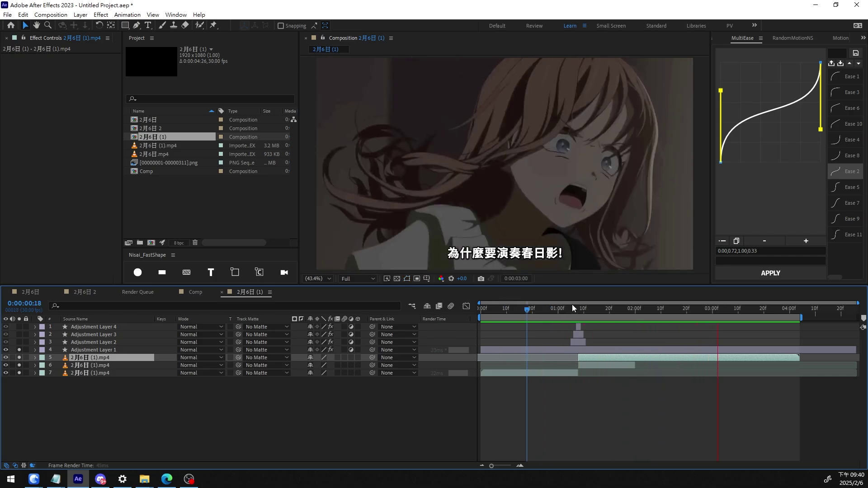
{"action": "left_click", "coordinate": [543, 310]}
{"action": "key", "text": "space"}
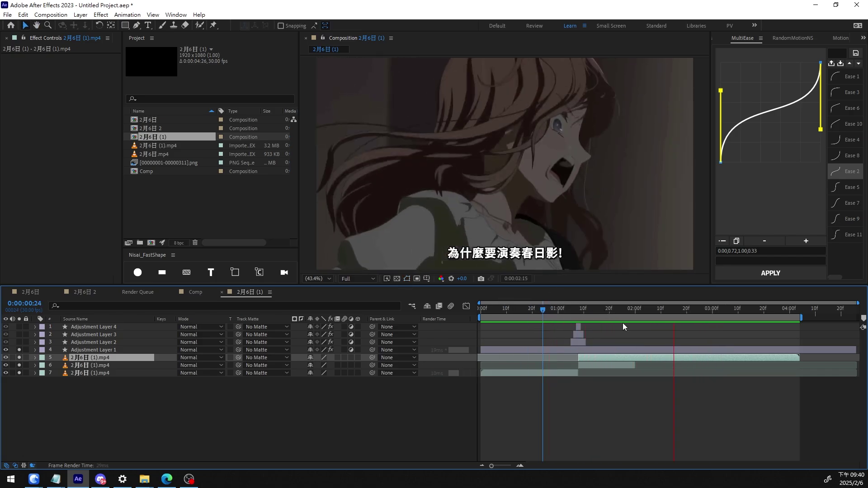
{"action": "left_click", "coordinate": [563, 310]}
{"action": "left_click", "coordinate": [556, 312]}
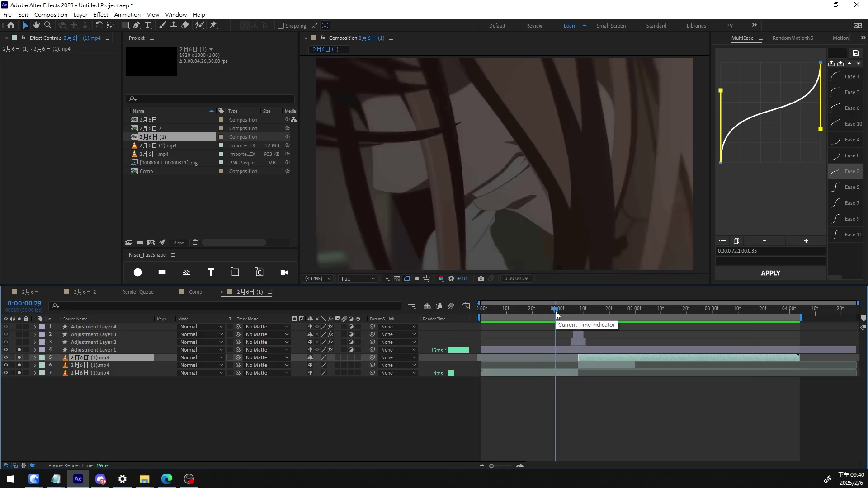
{"action": "left_click", "coordinate": [604, 301]}
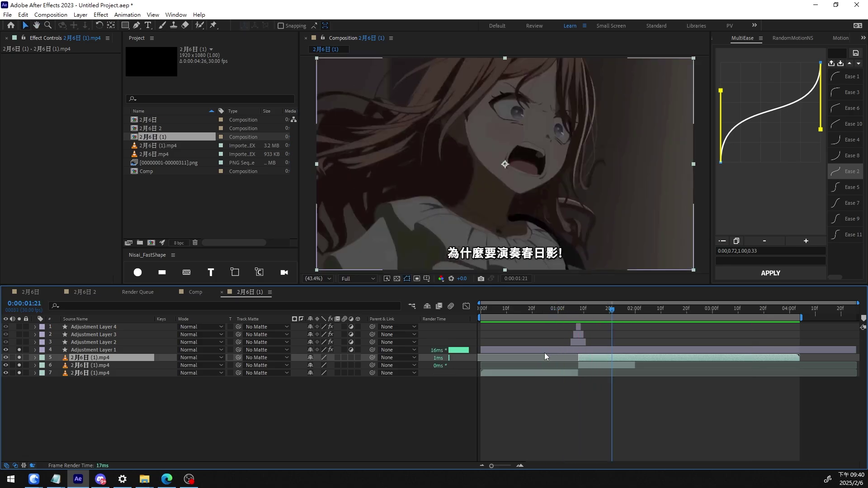
- Delete Adjustment Layers 2, 3 and 4 from the composition
{"action": "left_click_drag", "start_coordinate": [597, 344], "coordinate": [555, 322]}
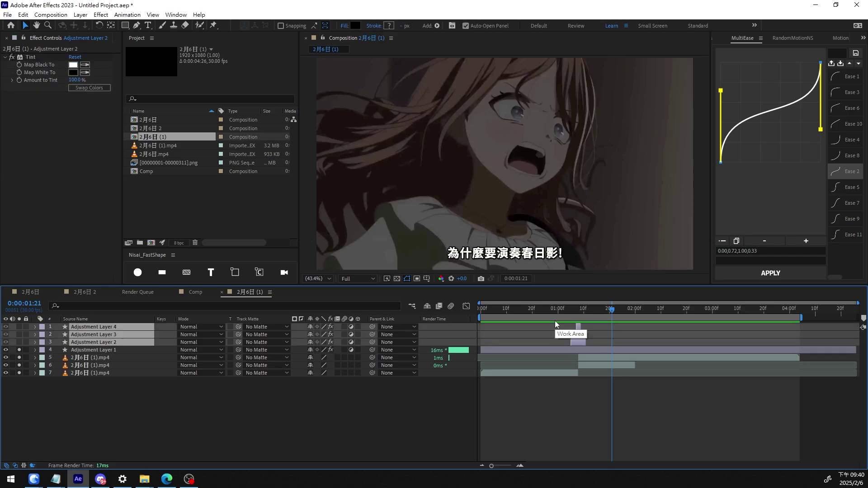
{"action": "key", "text": "alt+Tab"}
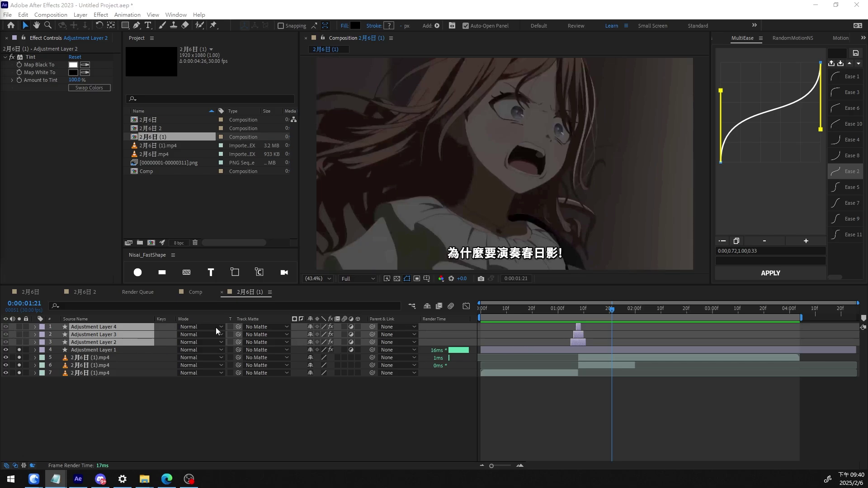
{"action": "key", "text": "Delete"}
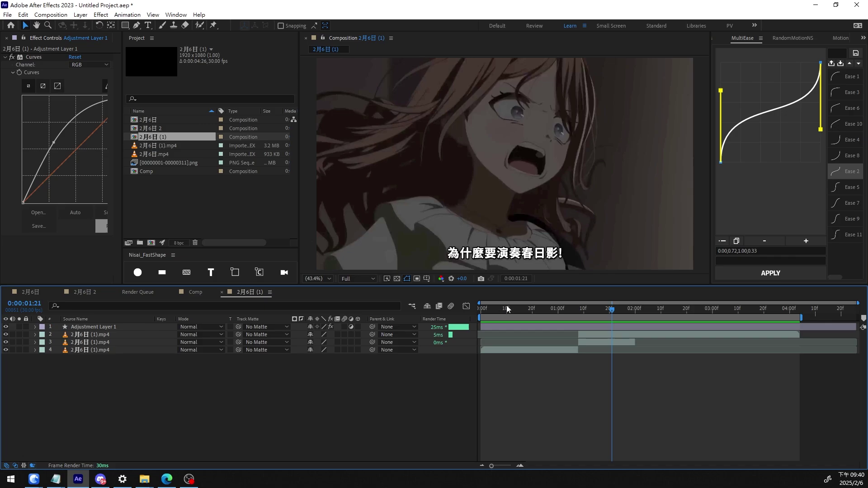
- Review the plain cut with only Adjustment Layer 1 left by scrubbing and playing the composition
{"action": "left_click_drag", "start_coordinate": [564, 308], "coordinate": [460, 329]}
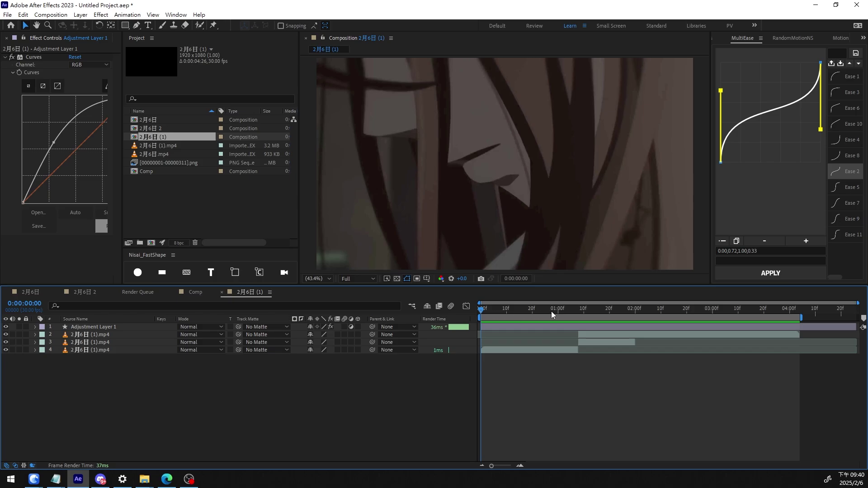
{"action": "left_click", "coordinate": [573, 311]}
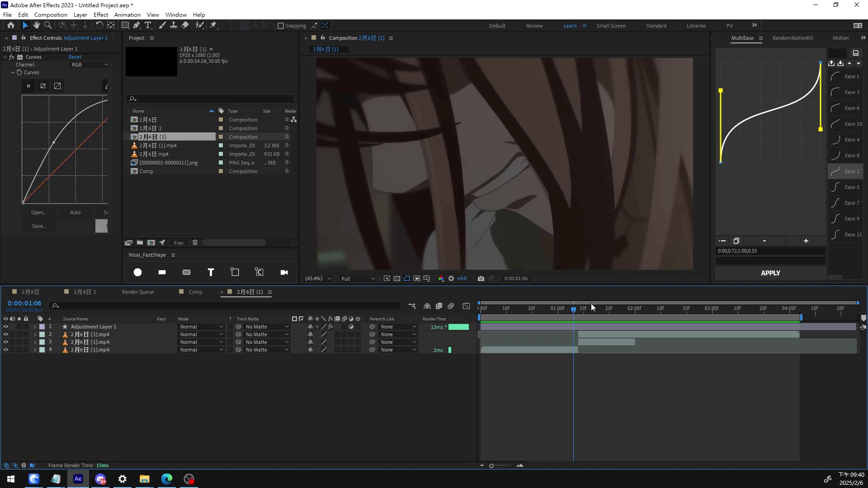
{"action": "left_click", "coordinate": [593, 326]}
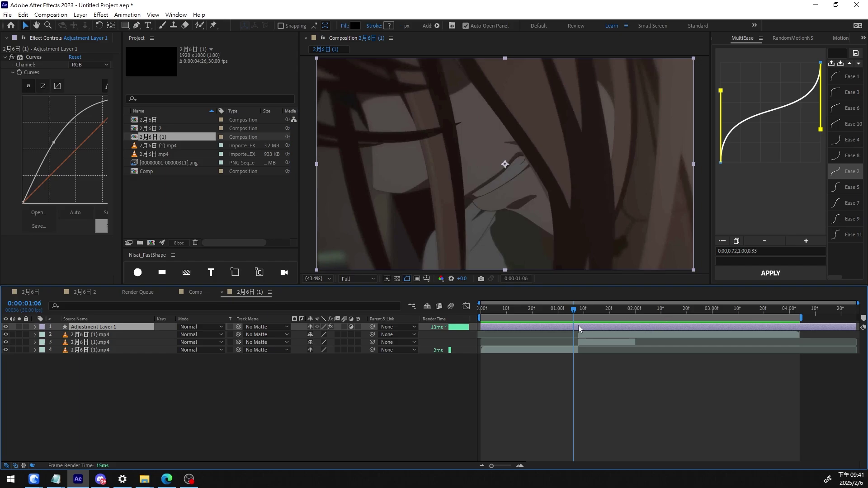
{"action": "key", "text": "space"}
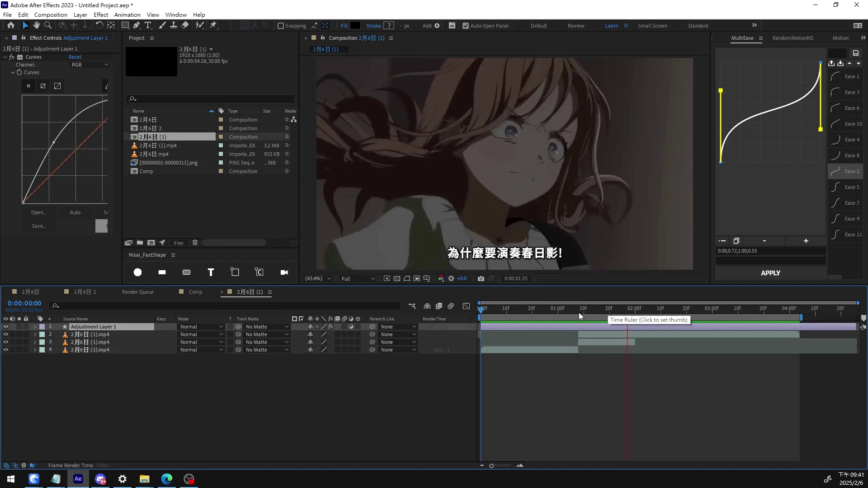
- Create a new solid above Adjustment Layer 1 and trim it to the two frames around the 1:08 cut
{"action": "left_click", "coordinate": [579, 310]}
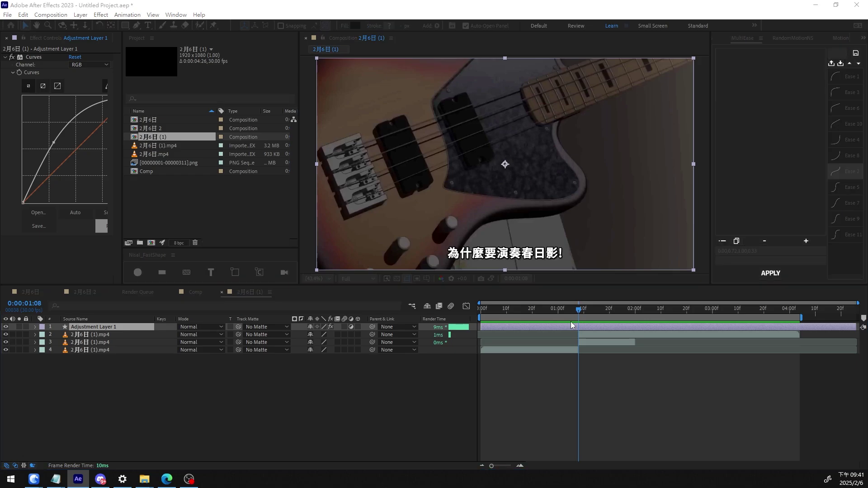
{"action": "key", "text": "ctrl+y"}
{"action": "key", "text": "Return"}
{"action": "key", "text": "alt+["}
{"action": "key", "text": "alt+]"}
{"action": "scroll", "coordinate": [582, 360], "scroll_direction": "up", "scroll_amount": 5}
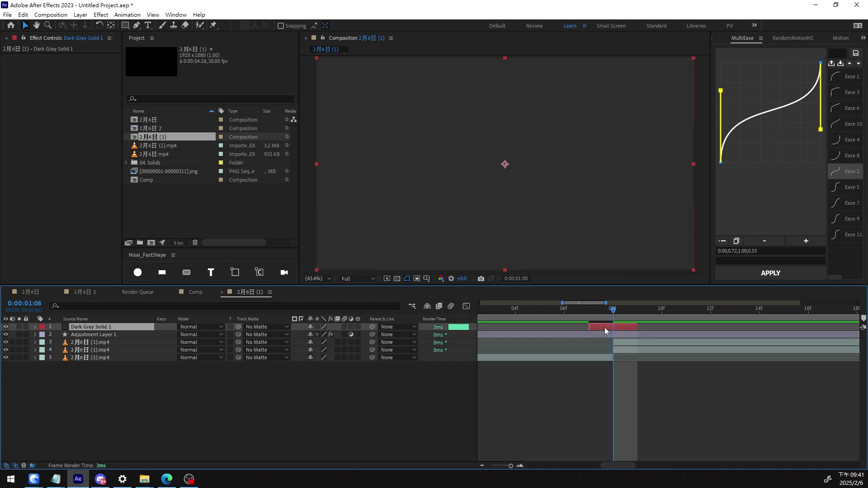
- Change the dark gray solid's color to white in its solid settings
{"action": "key", "text": "ctrl+shift+y"}
{"action": "left_click", "coordinate": [378, 290]}
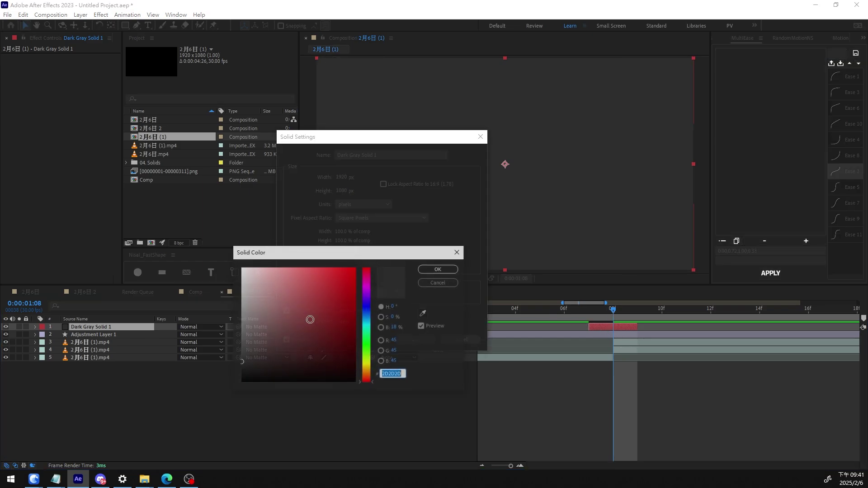
{"action": "left_click_drag", "start_coordinate": [310, 320], "coordinate": [232, 267]}
{"action": "left_click", "coordinate": [439, 269]}
{"action": "left_click", "coordinate": [418, 338]}
{"action": "key", "text": "semicolon"}
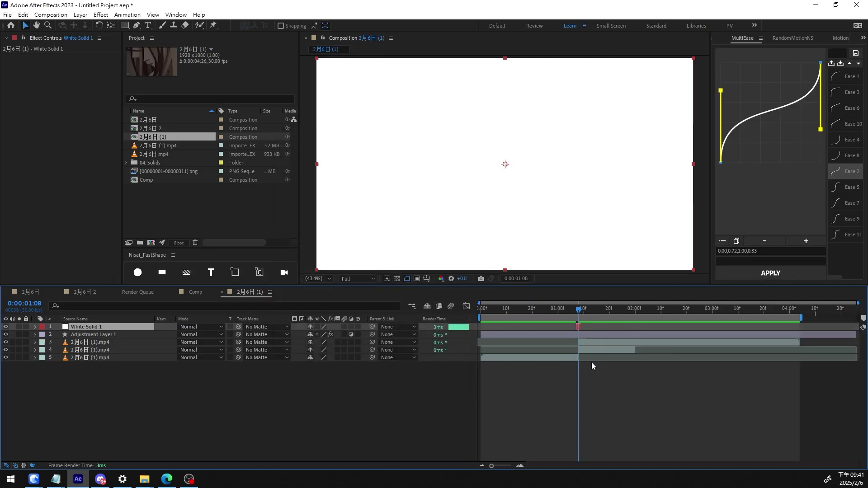
- Play back the white flash at the cut, starting shortly before 1:08
{"action": "left_click_drag", "start_coordinate": [567, 313], "coordinate": [556, 313]}
{"action": "left_click_drag", "start_coordinate": [556, 313], "coordinate": [563, 313]}
{"action": "key", "text": "space"}
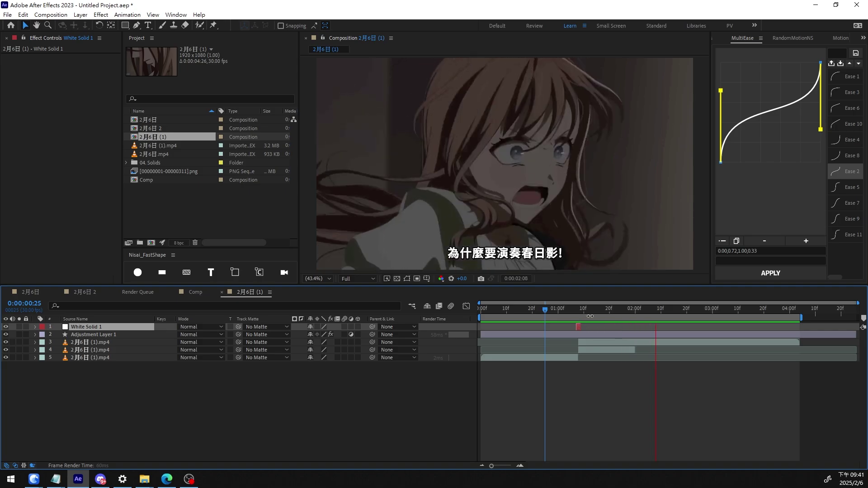
- Add a new adjustment layer matching the white solid's two-frame span at the cut, and delete the white solid
{"action": "scroll", "coordinate": [581, 310], "scroll_direction": "up", "scroll_amount": 5}
{"action": "left_click", "coordinate": [556, 310]}
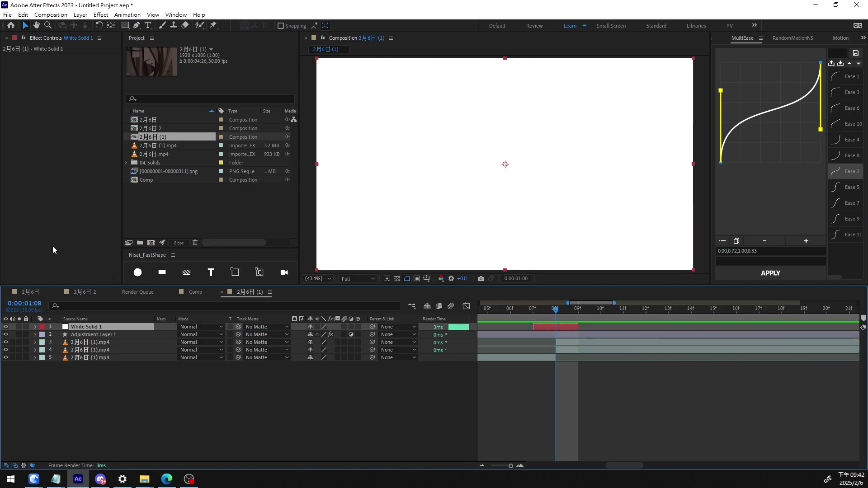
{"action": "left_click", "coordinate": [186, 272]}
{"action": "left_click", "coordinate": [83, 333]}
{"action": "key", "text": "Delete"}
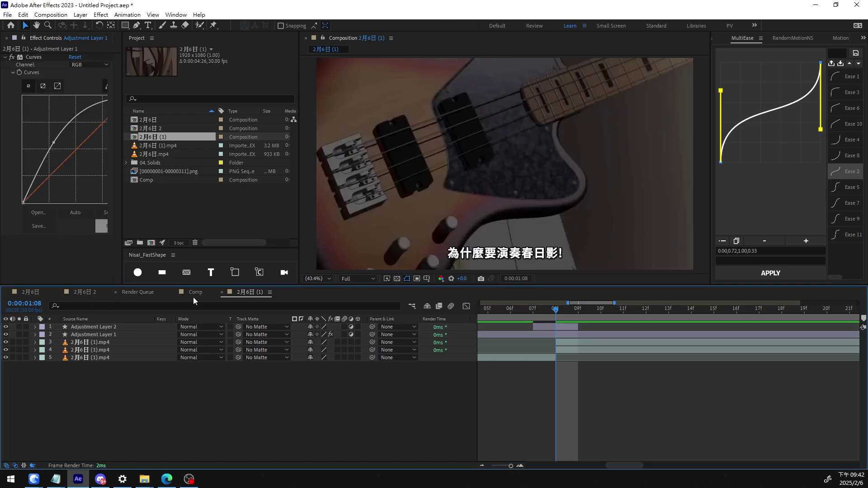
- Apply the Invert effect to Adjustment Layer 2 and preview the flash across the cut
{"action": "left_click", "coordinate": [565, 329]}
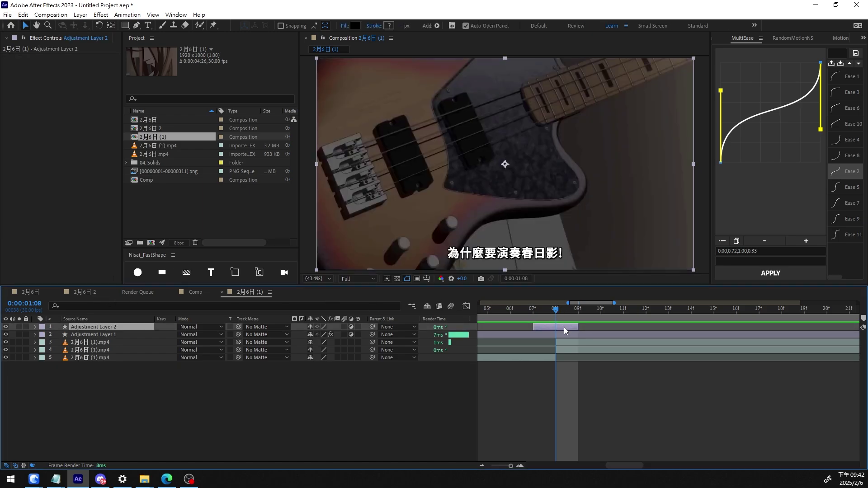
{"action": "key", "text": "ctrl+space"}
{"action": "type", "text": "ㄙㄜ"}
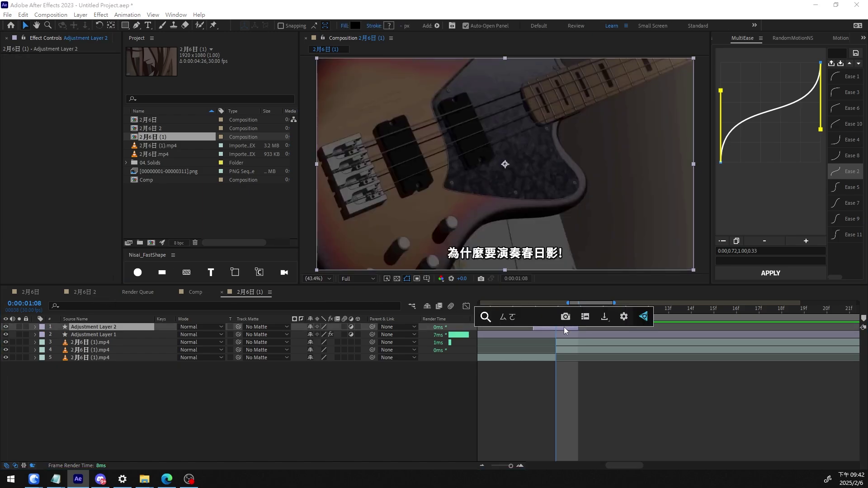
{"action": "key", "text": "Return"}
{"action": "key", "text": "semicolon"}
{"action": "left_click", "coordinate": [552, 309]}
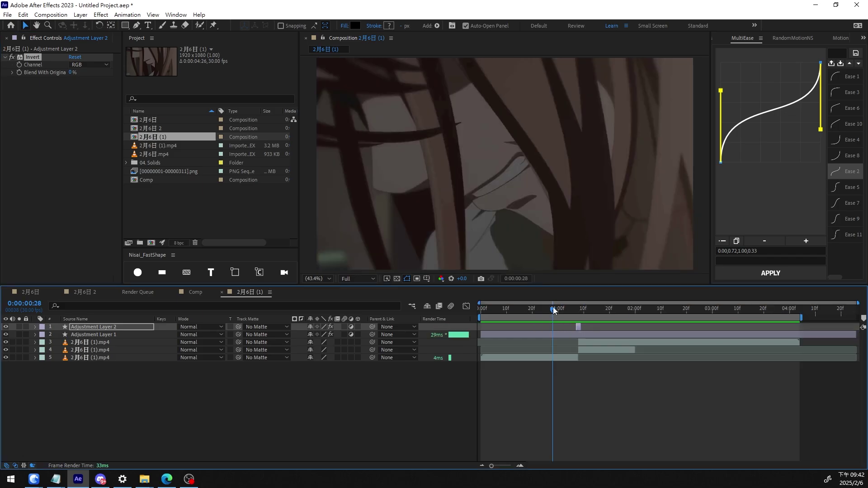
{"action": "key", "text": "space"}
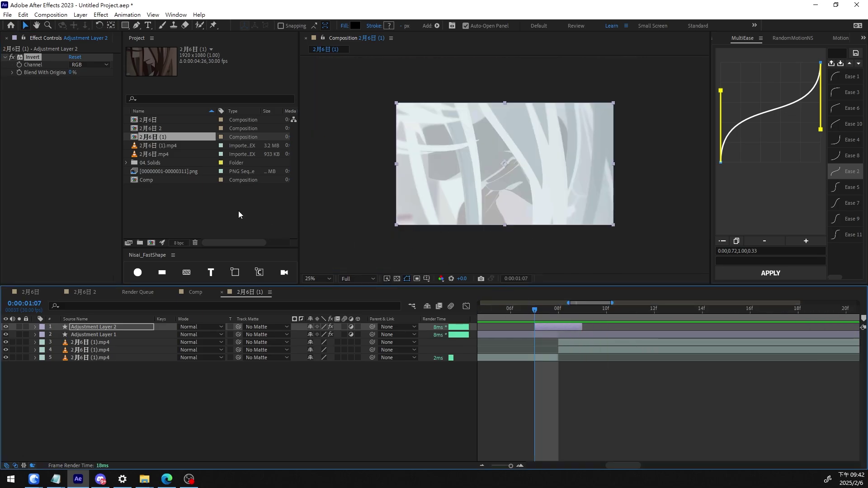
- Add a Curves effect above Invert on Adjustment Layer 2 and bend its RGB curve steeply upward
{"action": "key", "text": "ctrl+space"}
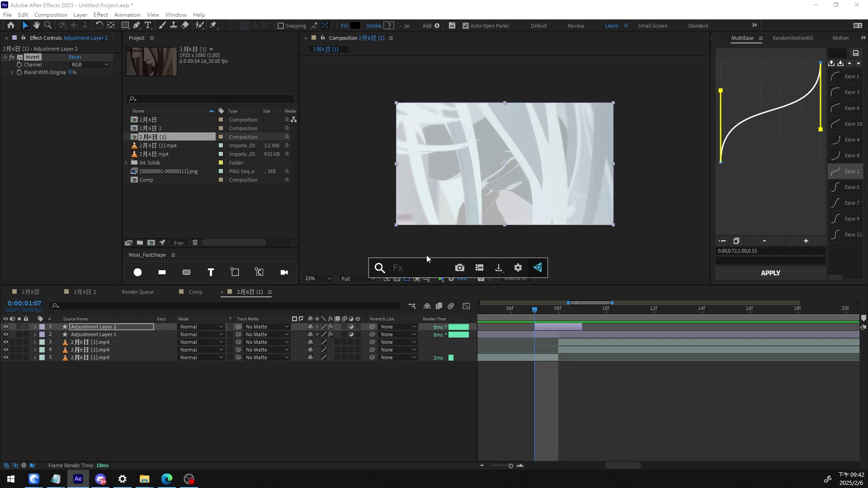
{"action": "type", "text": "cur"}
{"action": "key", "text": "Return"}
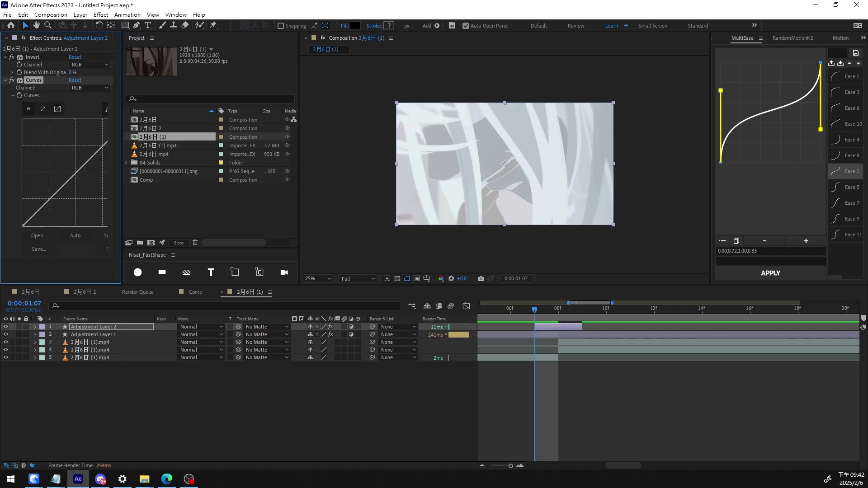
{"action": "left_click_drag", "start_coordinate": [36, 58], "coordinate": [59, 105]}
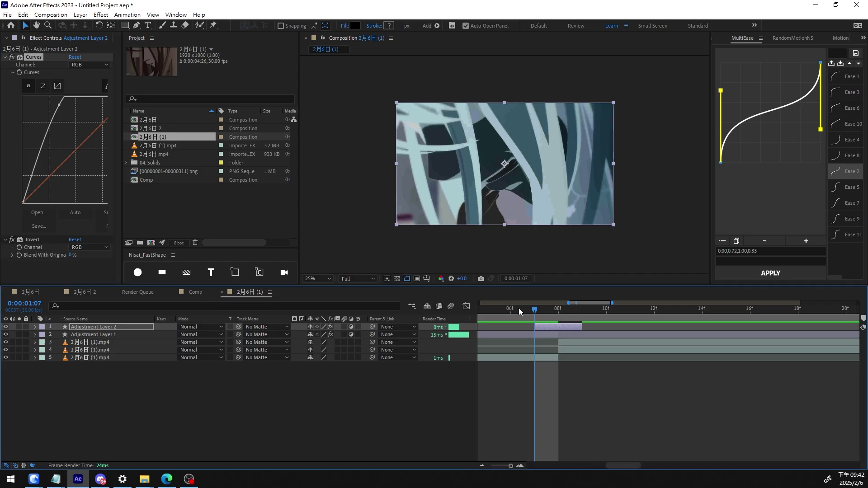
- Play back the composition from its start to check the inverted flash at the cut
{"action": "left_click_drag", "start_coordinate": [519, 310], "coordinate": [473, 318]}
{"action": "key", "text": "semicolon"}
{"action": "key", "text": "space"}
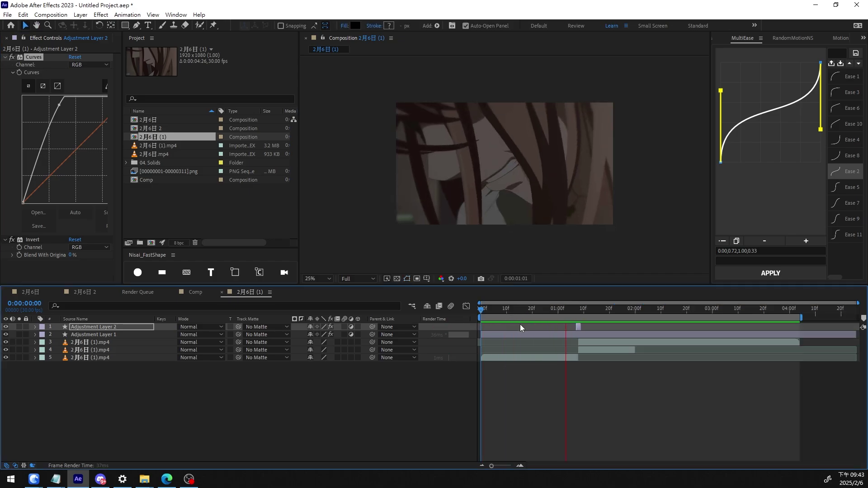
{"action": "left_click", "coordinate": [561, 309]}
{"action": "scroll", "coordinate": [571, 307], "scroll_direction": "up", "scroll_amount": 3}
{"action": "key", "text": "space"}
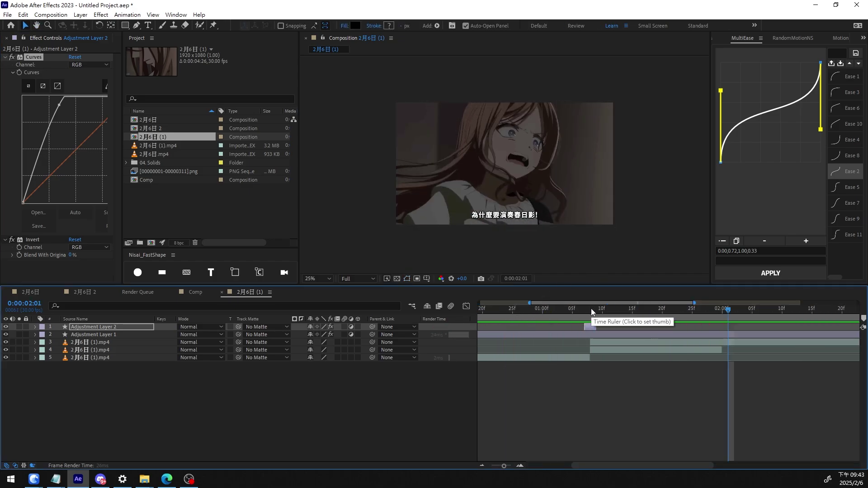
- Extend Adjustment Layer 2 by one frame at each end, spanning 1:06 to 1:10, and preview the longer flash
{"action": "scroll", "coordinate": [596, 319], "scroll_direction": "up", "scroll_amount": 4}
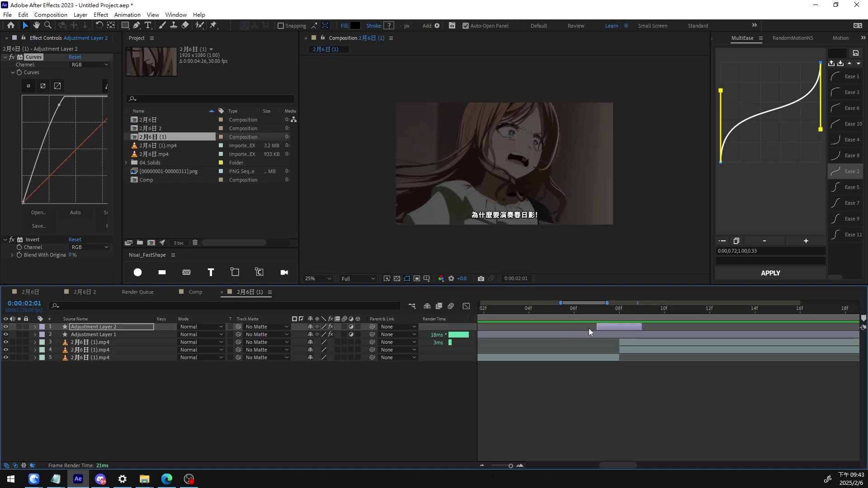
{"action": "left_click_drag", "start_coordinate": [598, 329], "coordinate": [565, 329]}
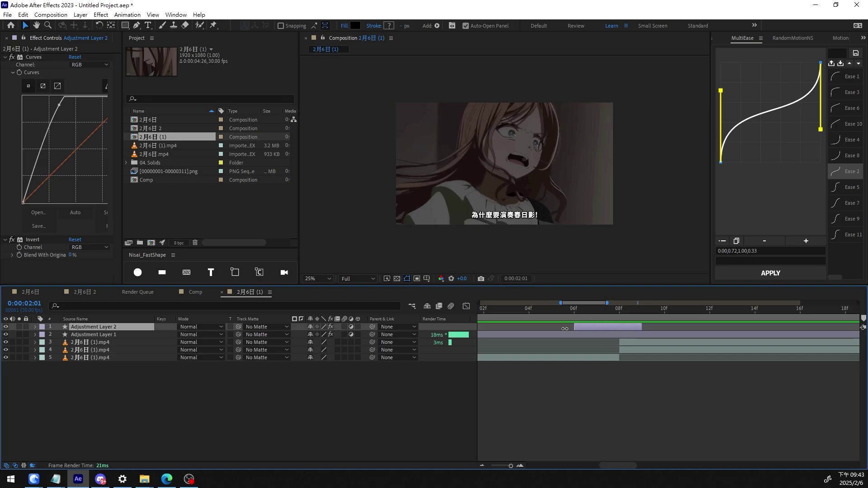
{"action": "left_click_drag", "start_coordinate": [641, 325], "coordinate": [663, 327]}
{"action": "scroll", "coordinate": [658, 326], "scroll_direction": "down", "scroll_amount": 7}
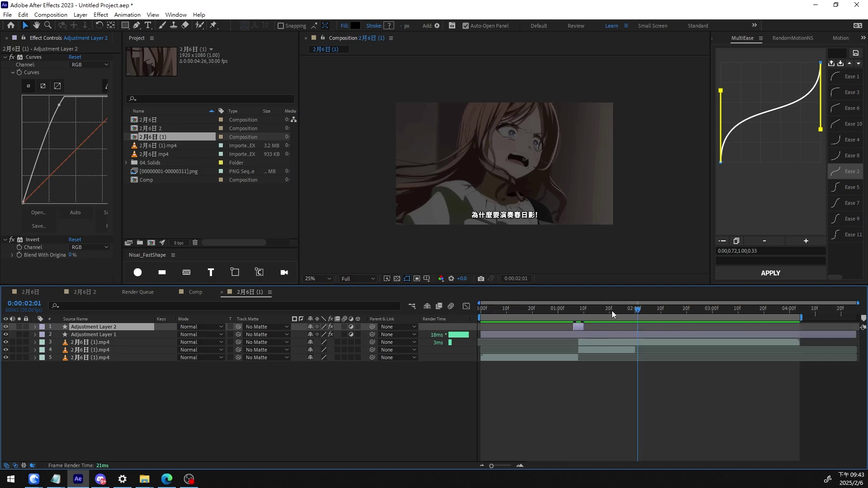
{"action": "left_click_drag", "start_coordinate": [612, 311], "coordinate": [517, 311]}
{"action": "key", "text": "space"}
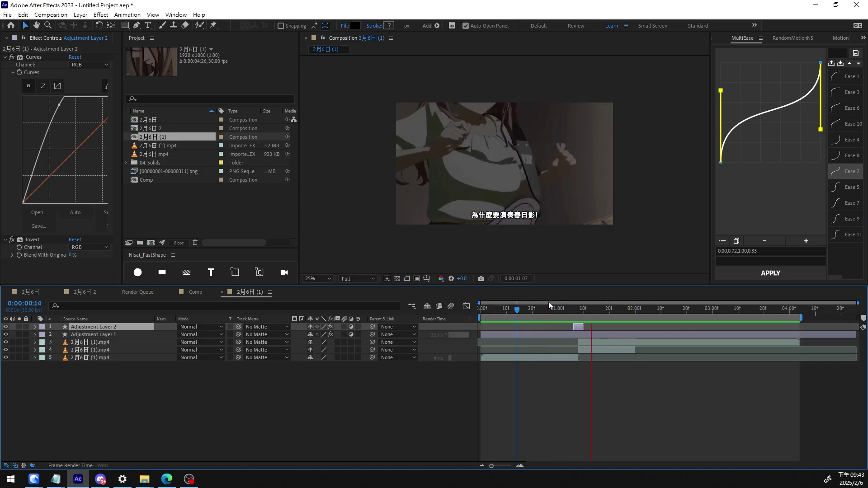
- Add a new adjustment layer above Adjustment Layer 2 and trim it to two frames around the cut, from 1:07 to 1:09
{"action": "left_click_drag", "start_coordinate": [576, 307], "coordinate": [576, 308]}
{"action": "scroll", "coordinate": [576, 308], "scroll_direction": "up", "scroll_amount": 6}
{"action": "left_click", "coordinate": [186, 272]}
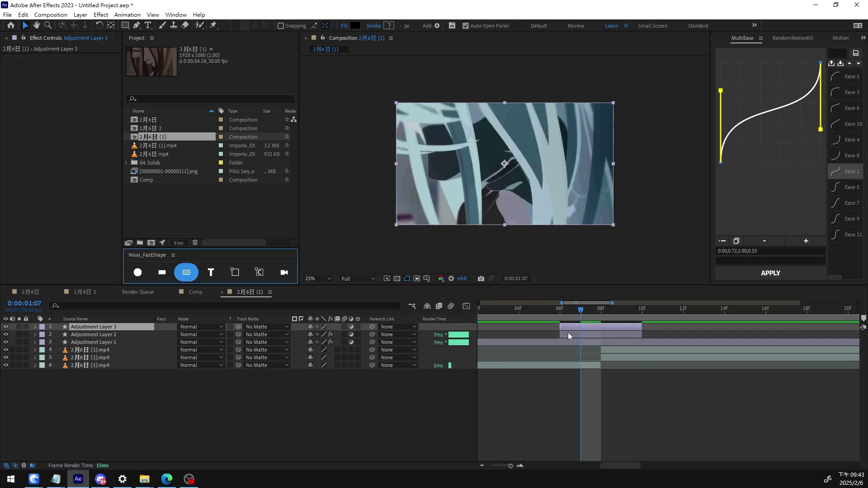
{"action": "left_click_drag", "start_coordinate": [558, 327], "coordinate": [579, 328]}
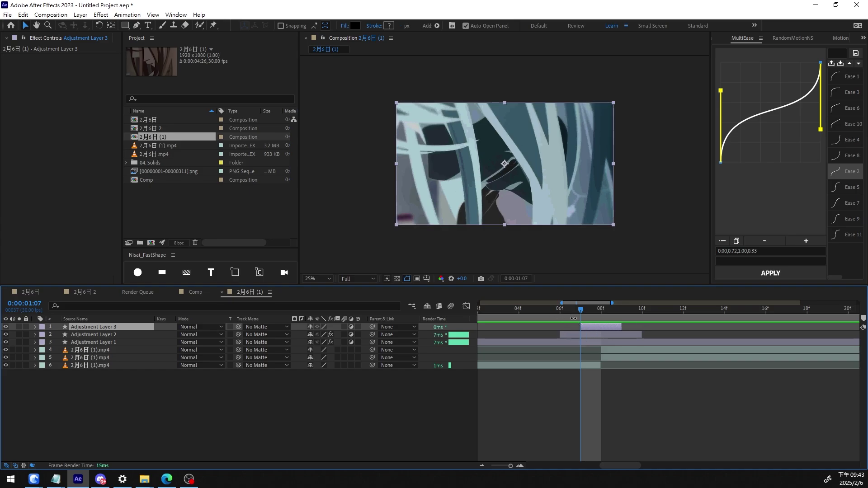
- Apply the m's Halftone effect to Adjustment Layer 3 and set its DotSize to 8
{"action": "key", "text": "ctrl+space"}
{"action": "type", "text": "m"}
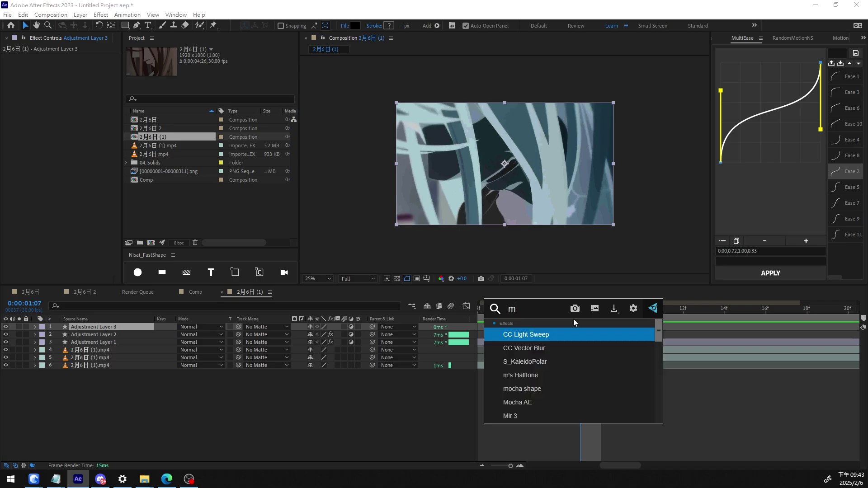
{"action": "key", "text": "Down"}
{"action": "key", "text": "Down"}
{"action": "key", "text": "Down"}
{"action": "key", "text": "Return"}
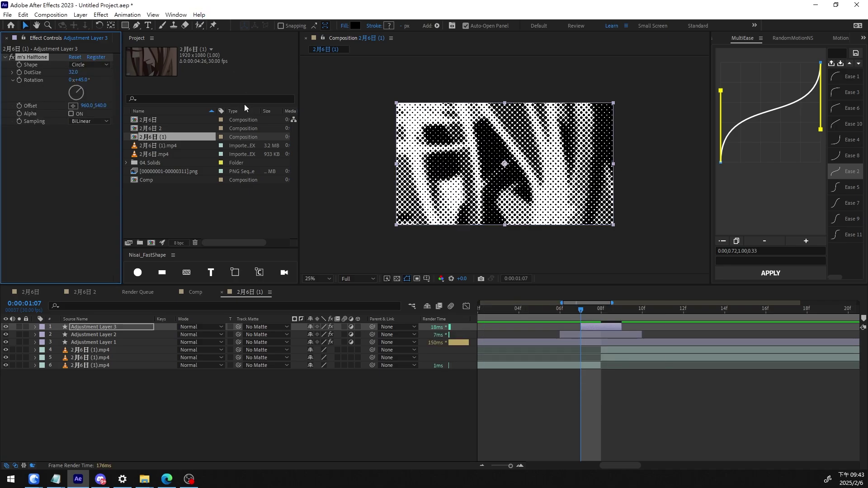
{"action": "left_click", "coordinate": [65, 82]}
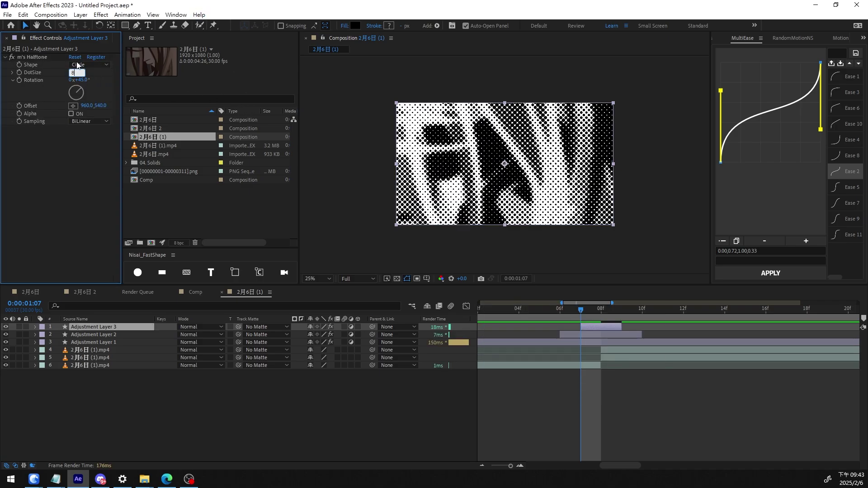
{"action": "key", "text": "Return"}
{"action": "key", "text": "period"}
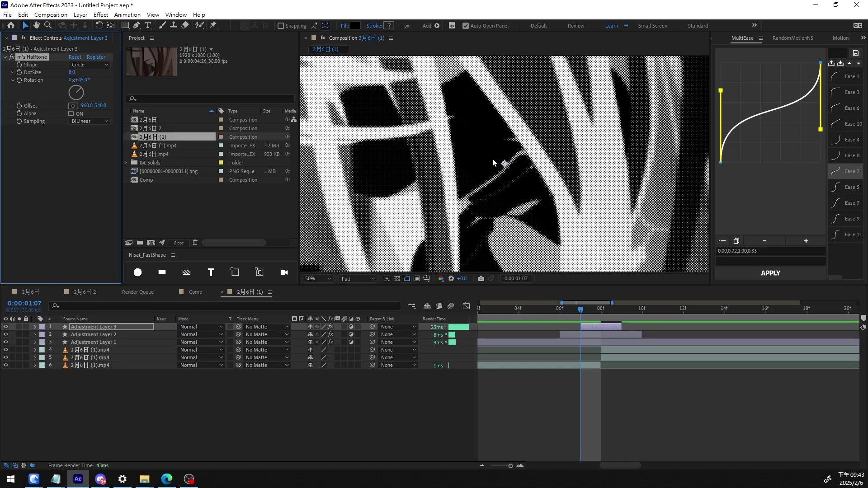
- Add a Tint effect below m's Halftone on Adjustment Layer 3, map white to red, and preview the transition
{"action": "key", "text": "ctrl+space"}
{"action": "type", "text": "tint"}
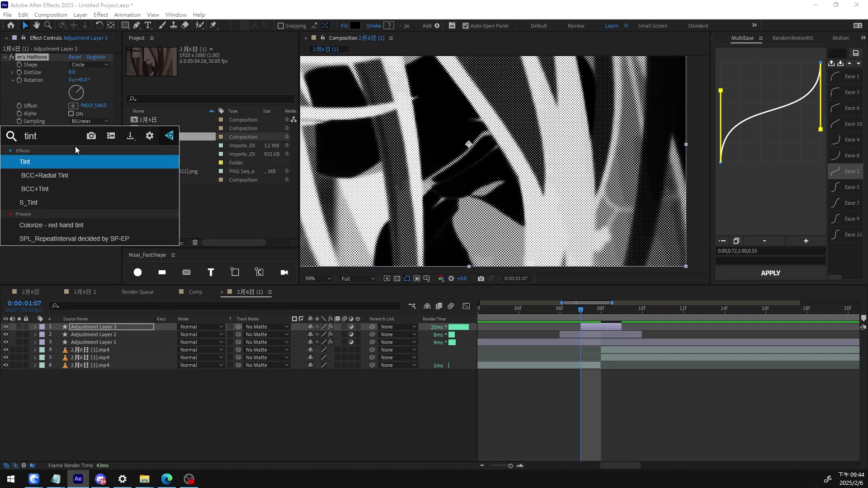
{"action": "key", "text": "Return"}
{"action": "left_click", "coordinate": [73, 144]}
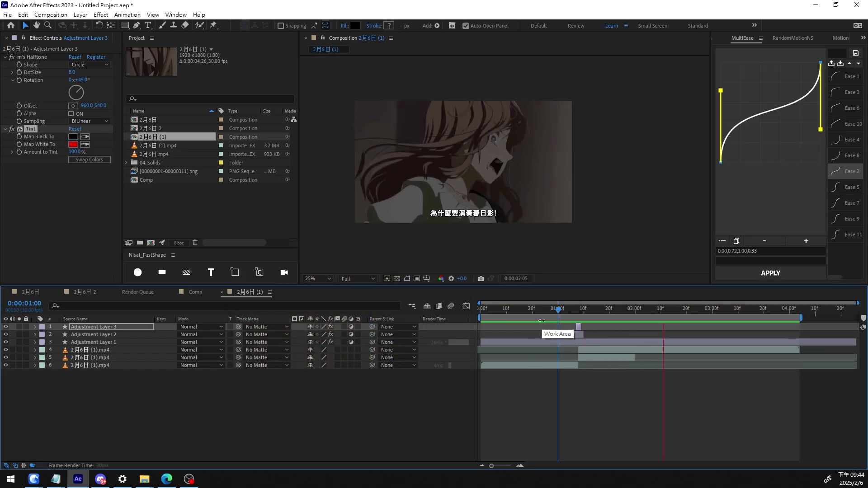
{"action": "scroll", "coordinate": [580, 329], "scroll_direction": "up", "scroll_amount": 5}
{"action": "key", "text": "space"}
- Extend Adjustment Layers 2 and 3 together by one frame at each end around the cut
{"action": "scroll", "coordinate": [623, 343], "scroll_direction": "down", "scroll_amount": 2}
{"action": "scroll", "coordinate": [559, 331], "scroll_direction": "up", "scroll_amount": 2}
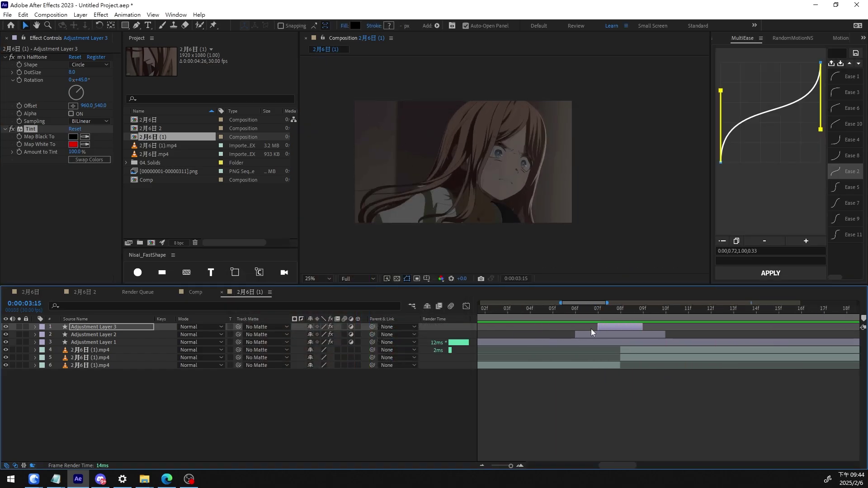
{"action": "left_click", "coordinate": [608, 334], "text": "shift"}
{"action": "left_click_drag", "start_coordinate": [597, 328], "coordinate": [575, 327]}
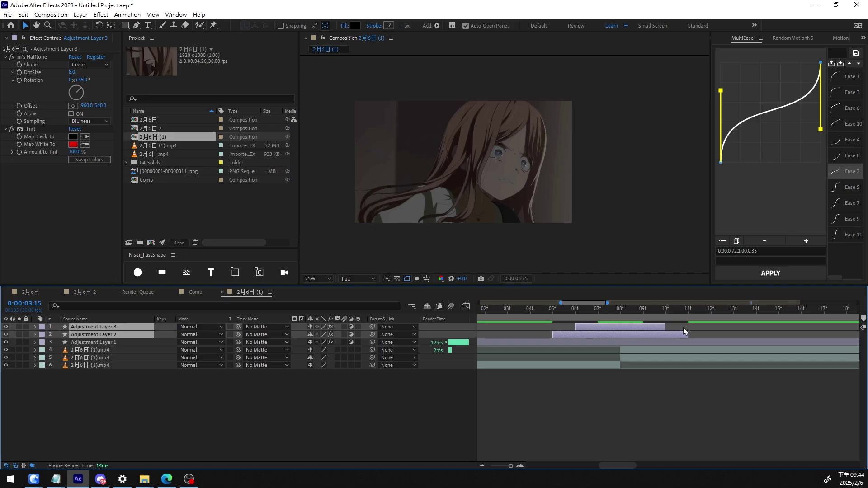
- Add another adjustment layer on top of Adjustment Layer 3, spanning two frames around the cut from 1:07 to 1:09
{"action": "left_click", "coordinate": [645, 326]}
{"action": "left_click", "coordinate": [186, 279]}
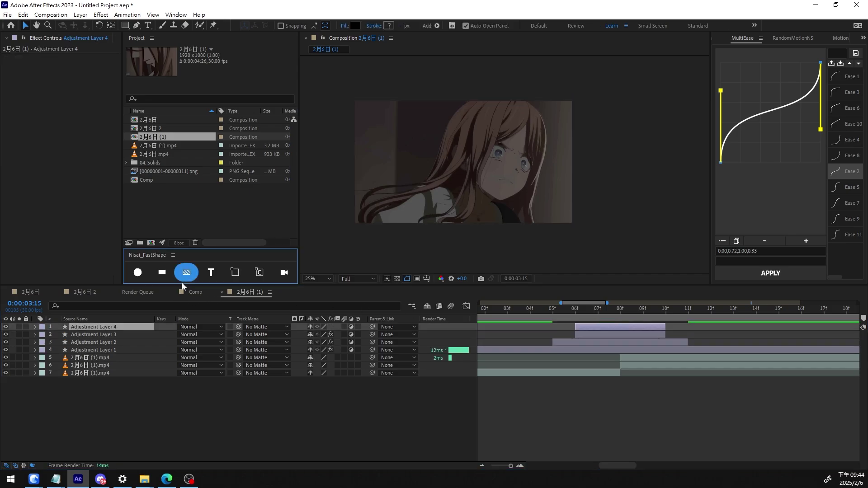
{"action": "scroll", "coordinate": [608, 327], "scroll_direction": "down", "scroll_amount": 1}
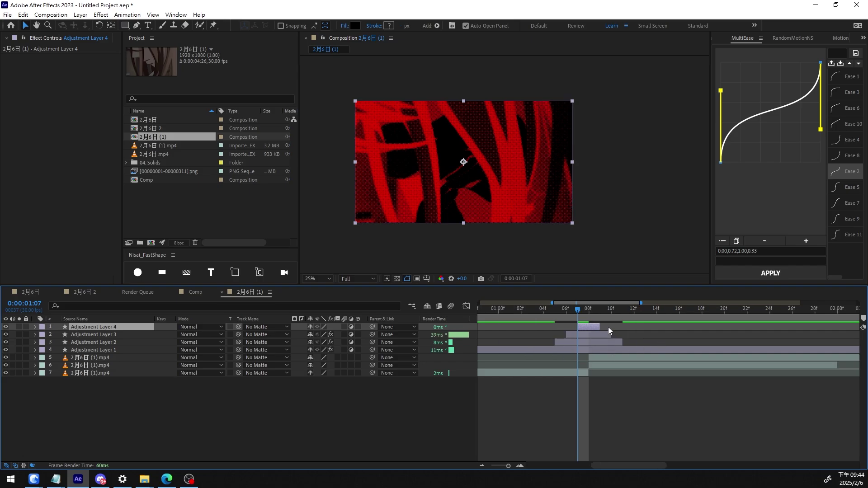
- Apply the Offset effect to Adjustment Layer 4 with Shift Center To at 960, 961, and preview the transition
{"action": "key", "text": "ctrl+space"}
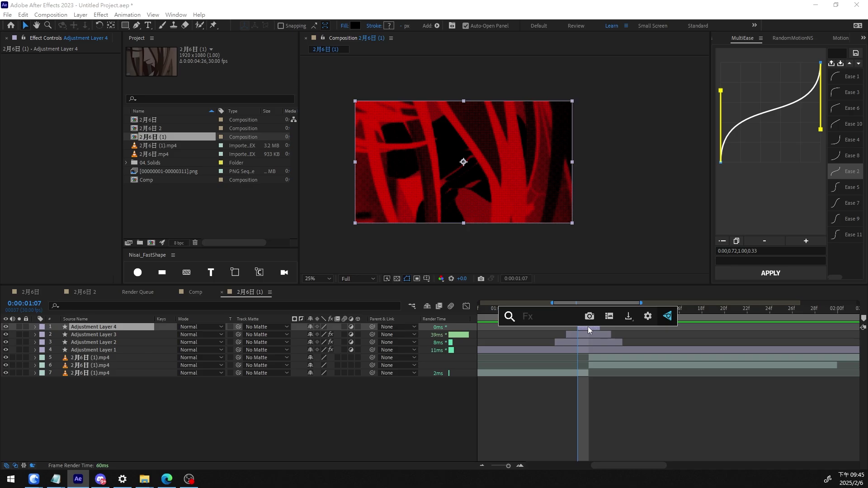
{"action": "type", "text": "off"}
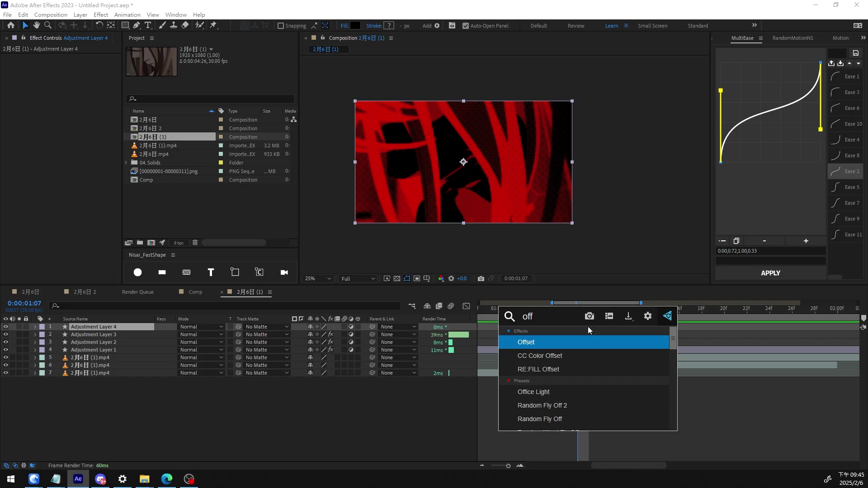
{"action": "key", "text": "Return"}
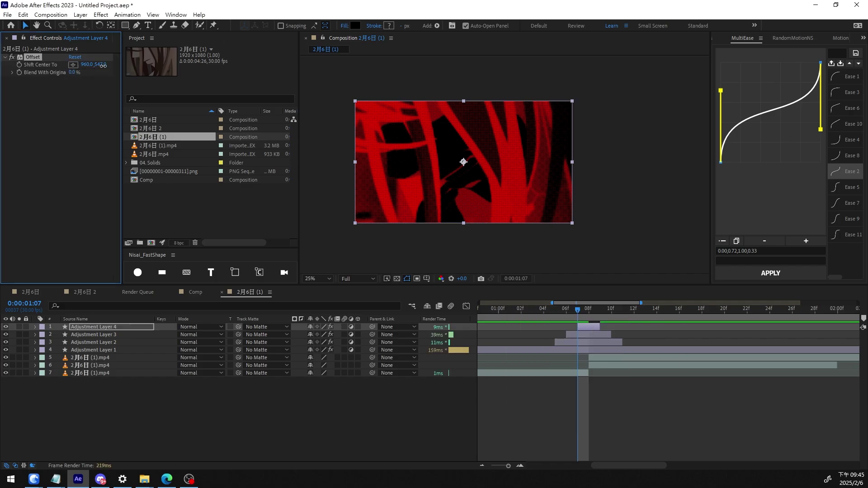
{"action": "left_click_drag", "start_coordinate": [103, 65], "coordinate": [259, 96]}
{"action": "scroll", "coordinate": [621, 330], "scroll_direction": "down", "scroll_amount": 1}
{"action": "left_click", "coordinate": [555, 312]}
{"action": "key", "text": "space"}
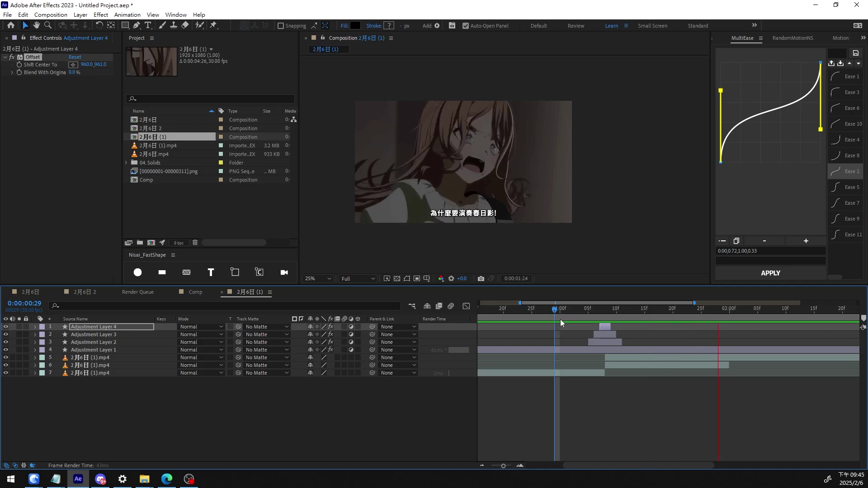
{"action": "key", "text": "space"}
- Extend Adjustment Layer 4 by one frame at each end to match Adjustment Layer 3, and preview the composition enlarged
{"action": "scroll", "coordinate": [594, 330], "scroll_direction": "up", "scroll_amount": 3}
{"action": "left_click_drag", "start_coordinate": [616, 325], "coordinate": [596, 326]}
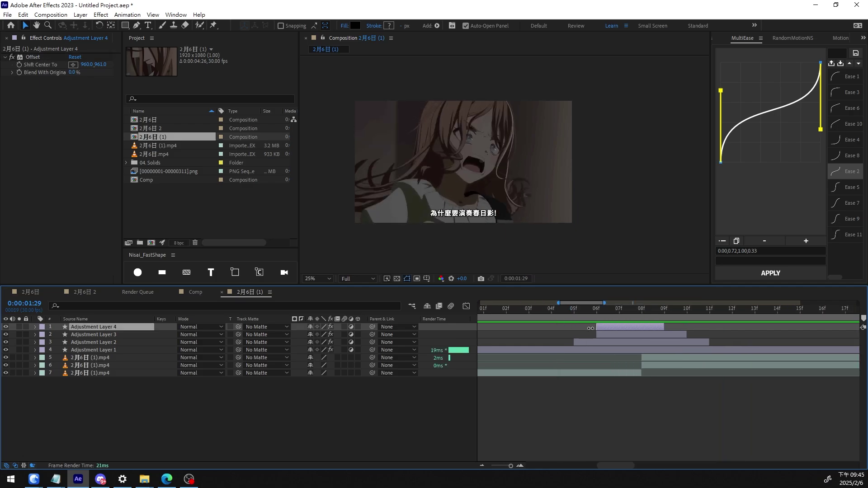
{"action": "left_click_drag", "start_coordinate": [664, 326], "coordinate": [685, 327]}
{"action": "scroll", "coordinate": [600, 317], "scroll_direction": "right", "scroll_amount": 1}
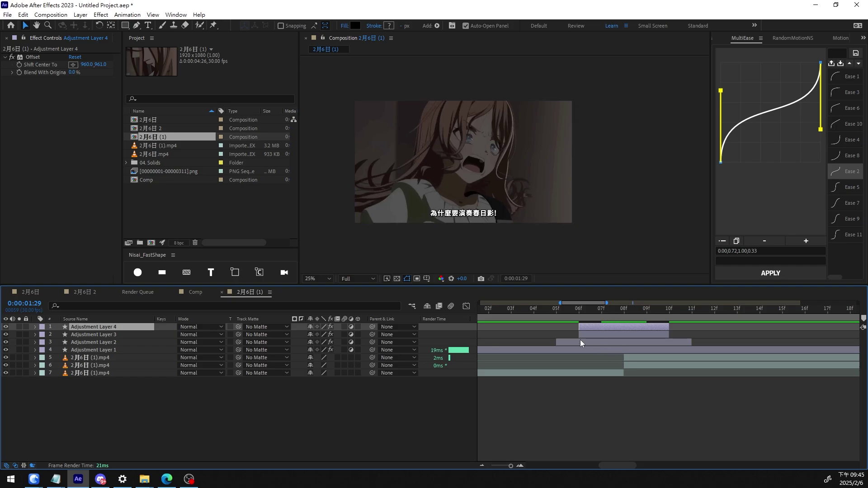
{"action": "scroll", "coordinate": [580, 340], "scroll_direction": "down", "scroll_amount": 3}
{"action": "left_click_drag", "start_coordinate": [545, 309], "coordinate": [478, 308]}
{"action": "key", "text": "shift+/"}
{"action": "key", "text": "space"}
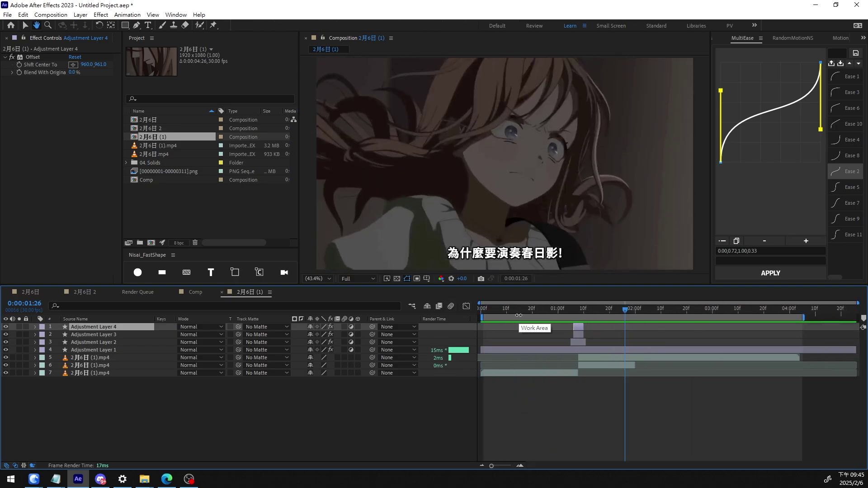
{"action": "scroll", "coordinate": [564, 324], "scroll_direction": "up", "scroll_amount": 3}
{"action": "left_click", "coordinate": [603, 310]}
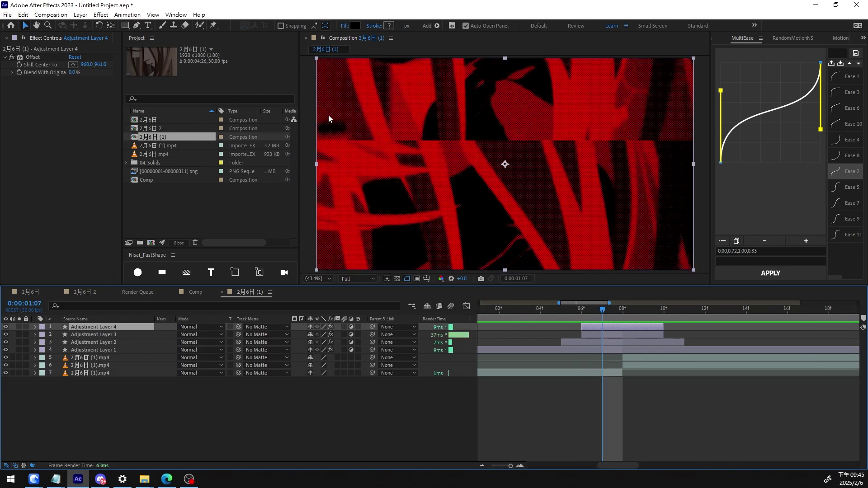
{"action": "key", "text": "ctrl+space"}
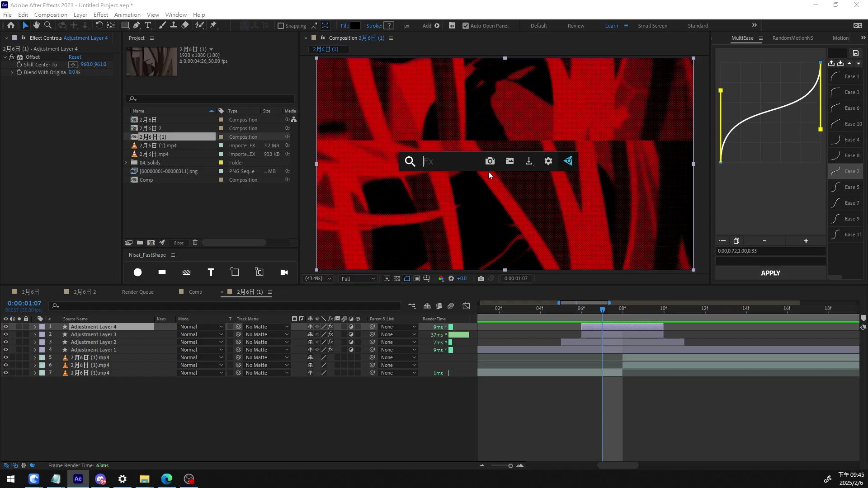
{"action": "key", "text": "minus"}
{"action": "key", "text": "minus"}
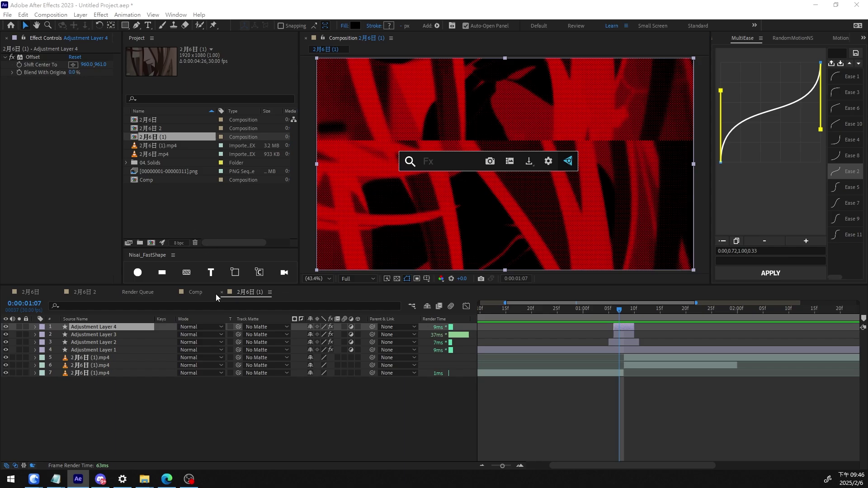
- Add a text layer reading "理解者は被験者に" in the centre of the composition, with all other layers hidden
{"action": "left_click", "coordinate": [268, 395]}
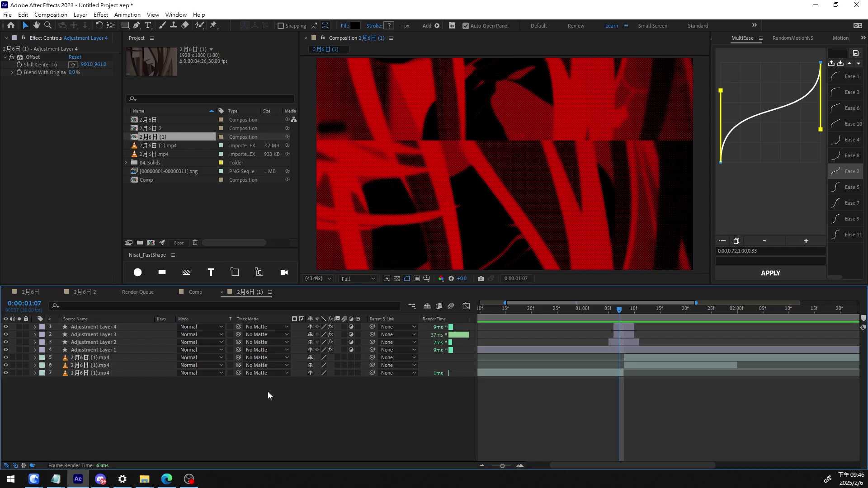
{"action": "left_click", "coordinate": [211, 272]}
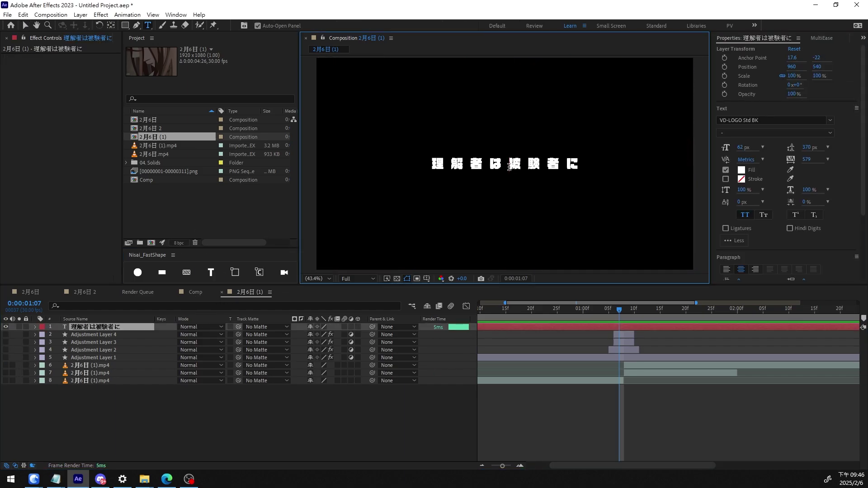
{"action": "left_click", "coordinate": [199, 14]}
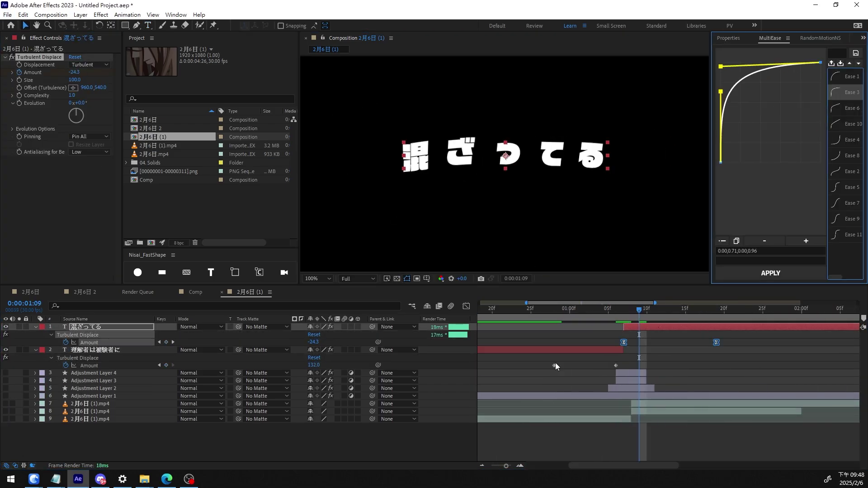
- Play back the Turbulent Displace transition between the two text layers, starting from 0:13
{"action": "left_click", "coordinate": [558, 307]}
{"action": "left_click_drag", "start_coordinate": [557, 308], "coordinate": [520, 307]}
{"action": "key", "text": "space"}
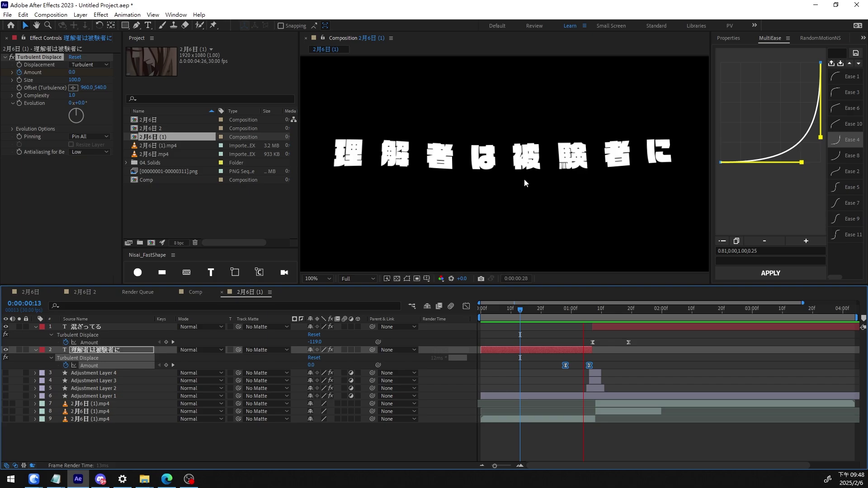
{"action": "key", "text": "space"}
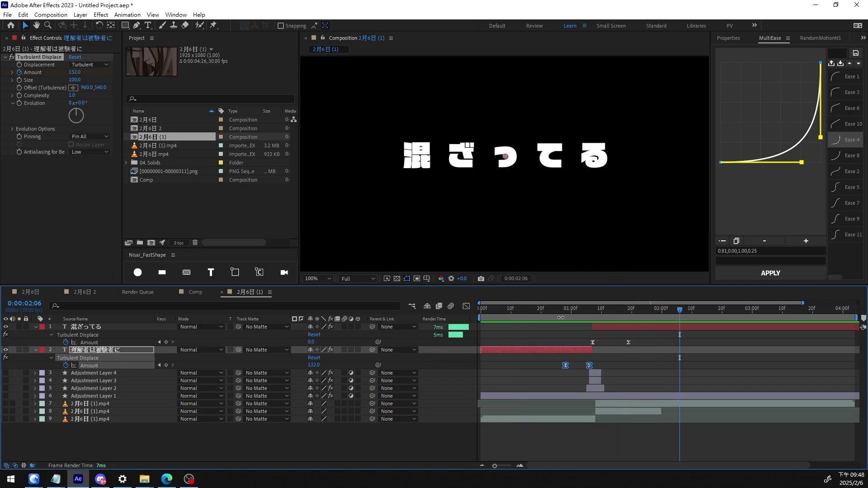
- Delete both text layers and return the playhead to the cut at 1:08
{"action": "left_click", "coordinate": [611, 327]}
{"action": "key", "text": "Delete"}
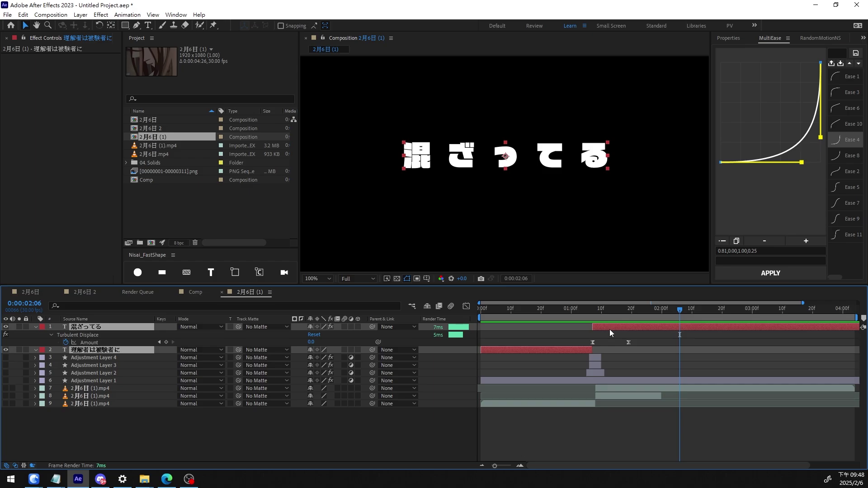
{"action": "key", "text": "Delete"}
{"action": "left_click", "coordinate": [596, 309]}
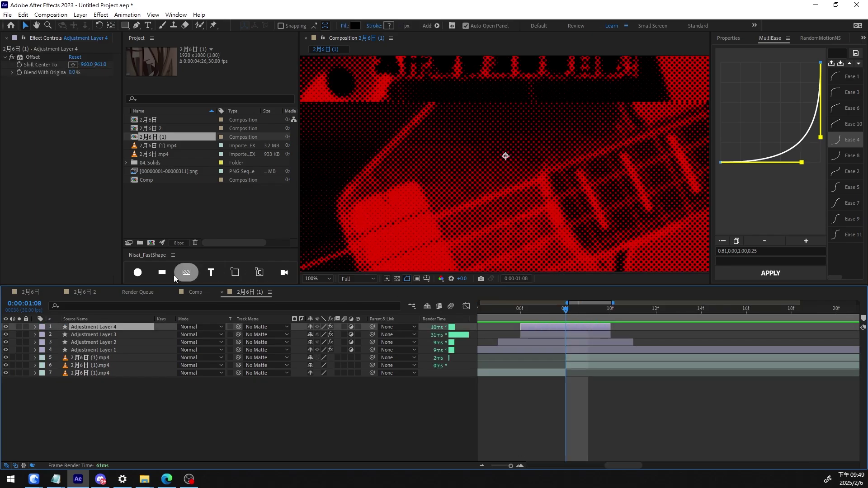
- Add a new adjustment layer on top, trim it to span 1:07 to 1:09 around the cut, and apply Turbulent Displace to it
{"action": "left_click", "coordinate": [186, 272]}
{"action": "left_click_drag", "start_coordinate": [520, 327], "coordinate": [543, 327]}
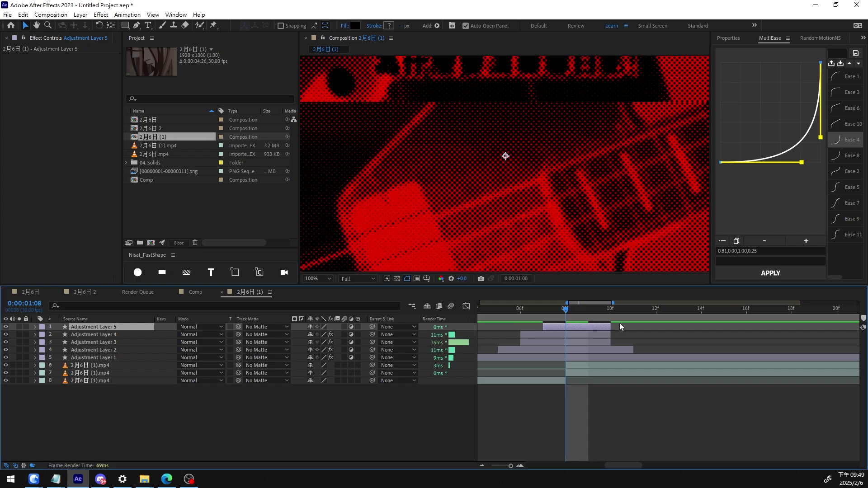
{"action": "left_click_drag", "start_coordinate": [614, 326], "coordinate": [588, 327]}
{"action": "key", "text": "ctrl+space"}
{"action": "type", "text": "tur"}
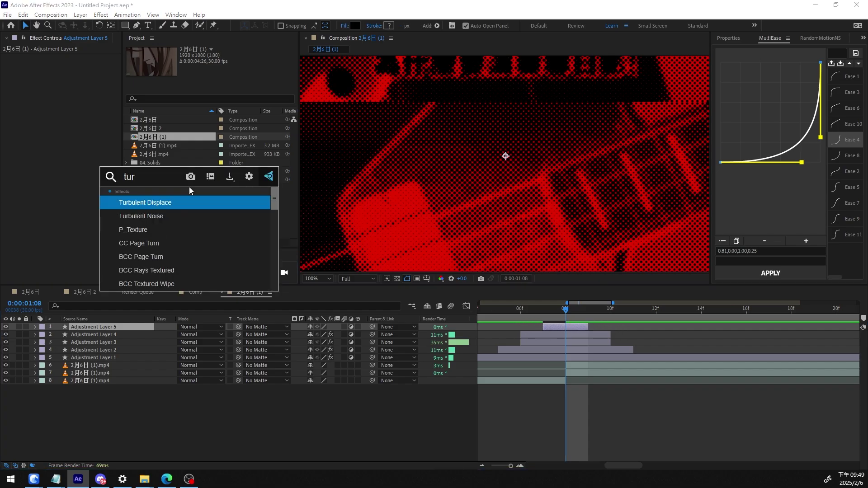
{"action": "key", "text": "Return"}
- Set the Turbulent Displace Amount to 141 and Size to 181 on Adjustment Layer 5
{"action": "left_click_drag", "start_coordinate": [78, 72], "coordinate": [449, 159]}
{"action": "scroll", "coordinate": [451, 166], "scroll_direction": "down", "scroll_amount": 2}
{"action": "scroll", "coordinate": [451, 166], "scroll_direction": "down", "scroll_amount": 3}
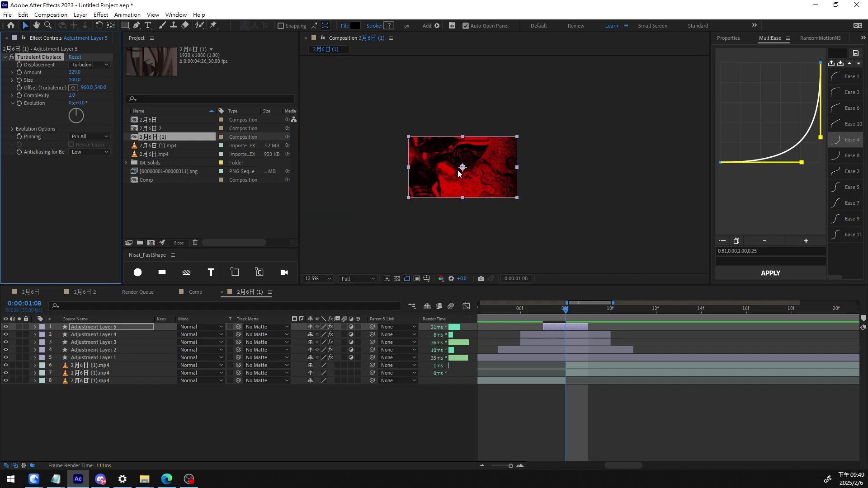
{"action": "scroll", "coordinate": [448, 166], "scroll_direction": "up", "scroll_amount": 3}
{"action": "scroll", "coordinate": [438, 167], "scroll_direction": "down", "scroll_amount": 2}
{"action": "scroll", "coordinate": [439, 167], "scroll_direction": "up", "scroll_amount": 2}
{"action": "left_click", "coordinate": [74, 72]}
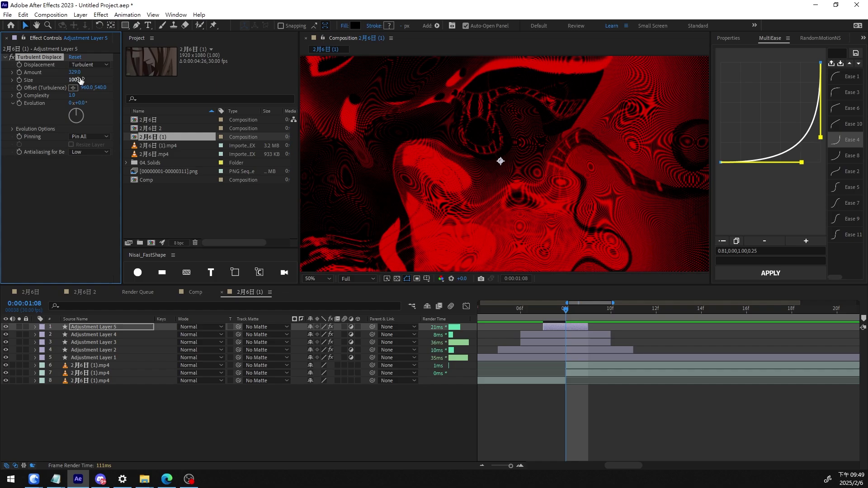
{"action": "type", "text": "141"}
{"action": "key", "text": "Return"}
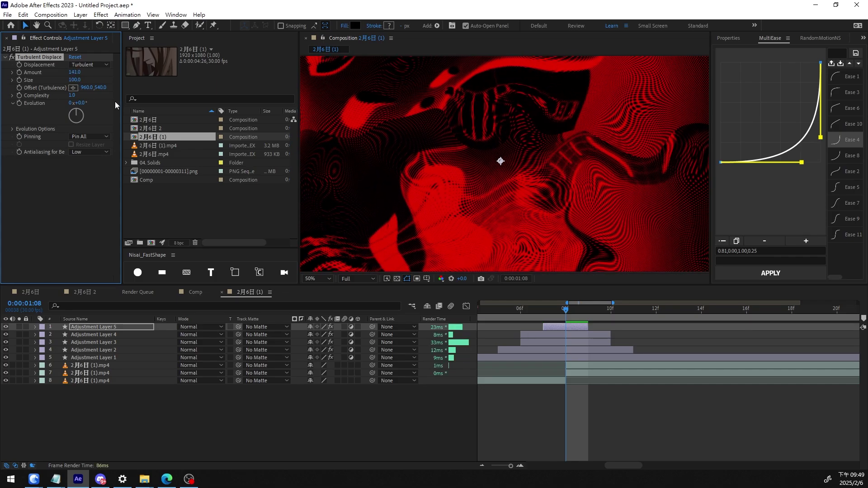
{"action": "left_click_drag", "start_coordinate": [75, 83], "coordinate": [111, 80]}
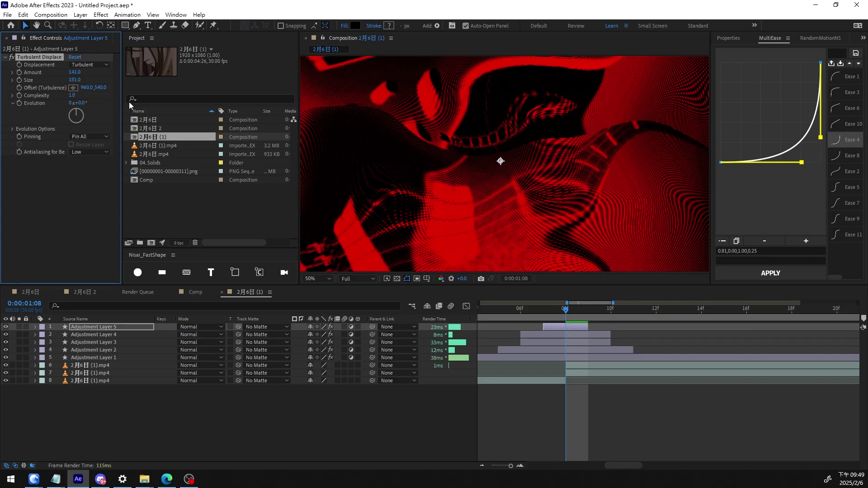
- Play back the composition from the beginning through the displaced transition
{"action": "scroll", "coordinate": [459, 165], "scroll_direction": "down", "scroll_amount": 1}
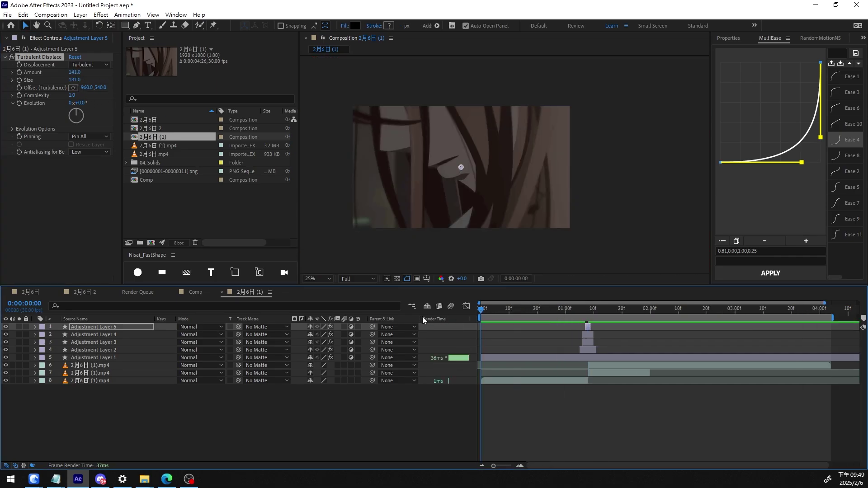
{"action": "key", "text": "space"}
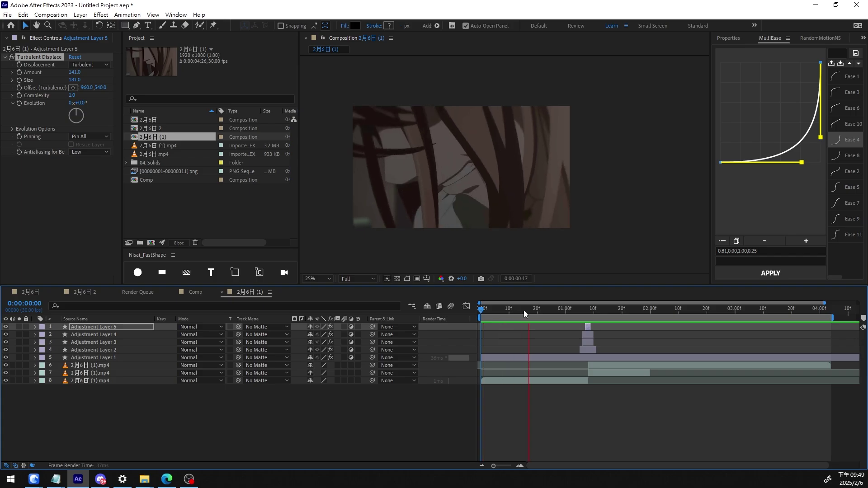
{"action": "key", "text": "space"}
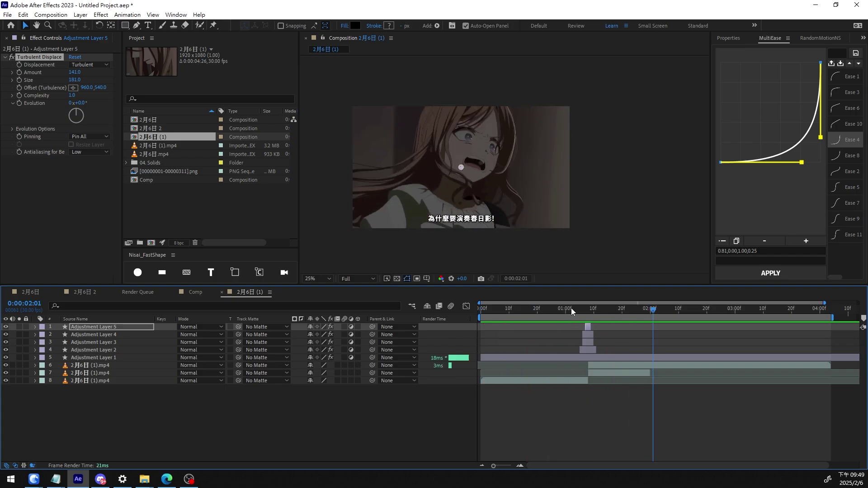
- Extend Adjustment Layer 5 by one frame at each end to match Adjustment Layer 4, and hide Adjustment Layer 4
{"action": "scroll", "coordinate": [580, 322], "scroll_direction": "up", "scroll_amount": 4}
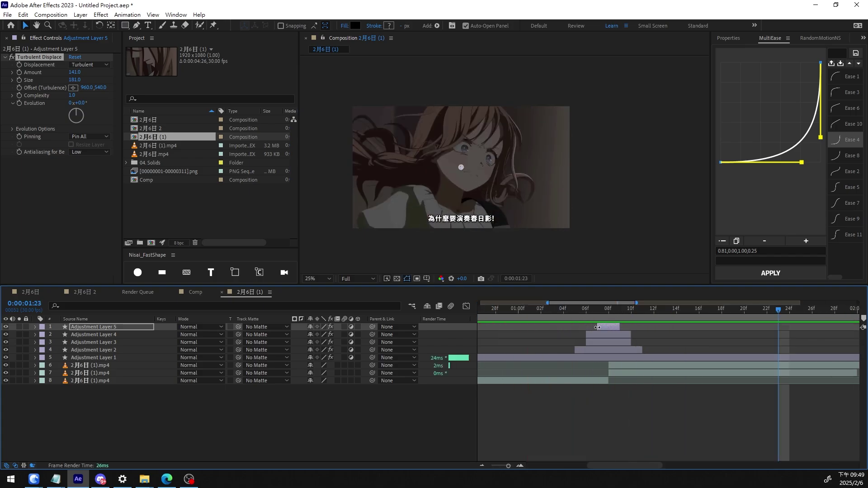
{"action": "left_click_drag", "start_coordinate": [597, 327], "coordinate": [627, 327]}
{"action": "left_click", "coordinate": [471, 338]}
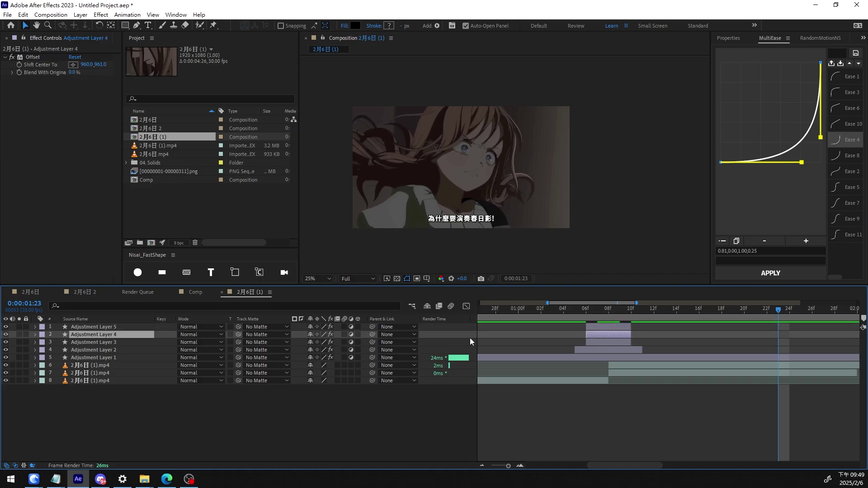
{"action": "left_click", "coordinate": [6, 335]}
- Play back the frames around the cut several times with Adjustment Layer 4 hidden
{"action": "left_click", "coordinate": [519, 312]}
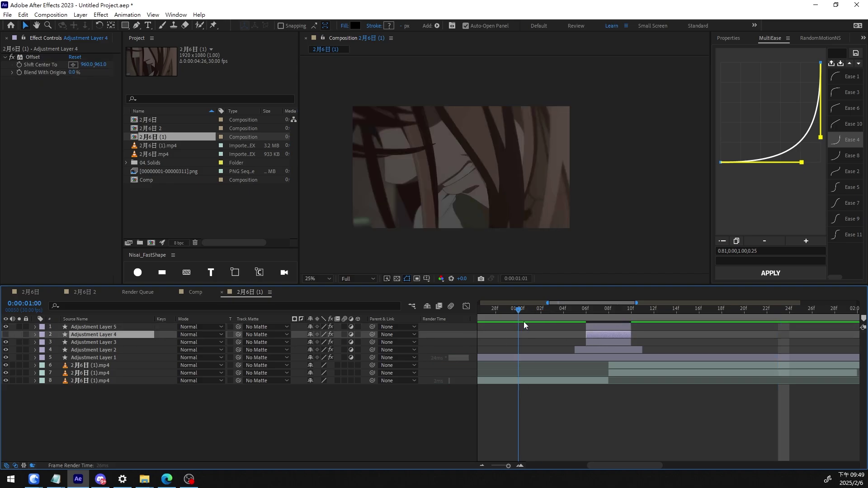
{"action": "key", "text": "space"}
{"action": "key", "text": "space"}
{"action": "scroll", "coordinate": [623, 338], "scroll_direction": "down", "scroll_amount": 4}
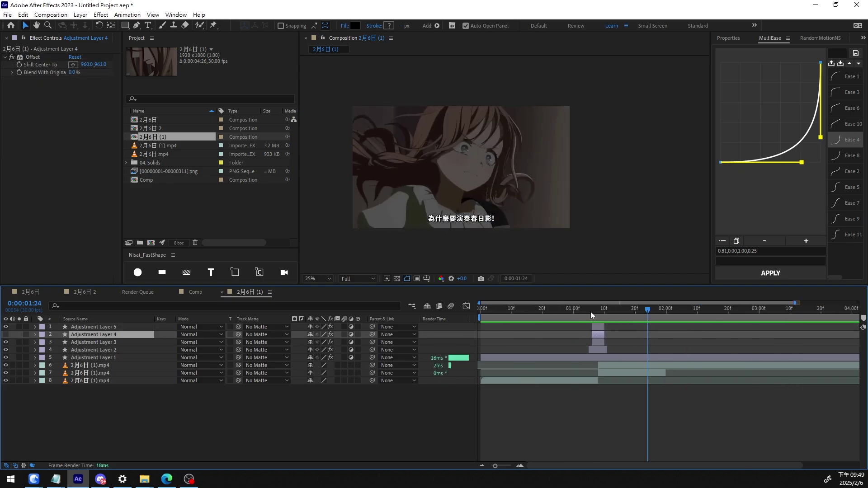
{"action": "left_click", "coordinate": [580, 310]}
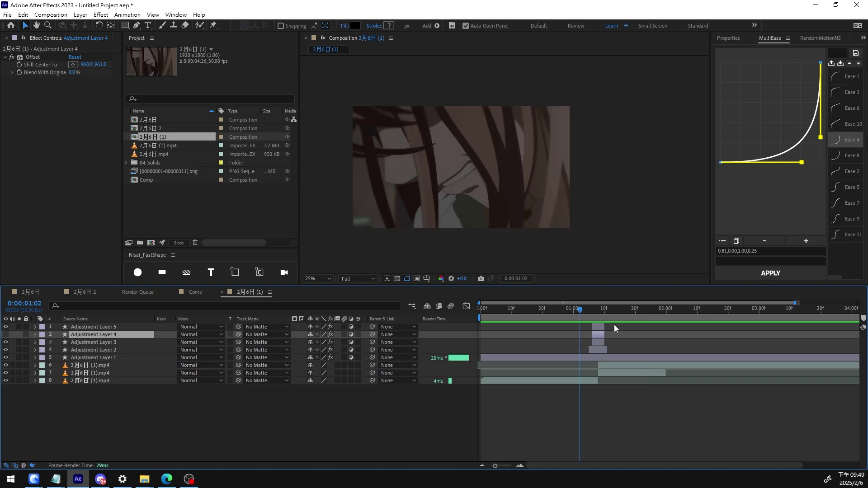
{"action": "key", "text": "space"}
{"action": "key", "text": "space"}
{"action": "left_click", "coordinate": [615, 308]}
{"action": "scroll", "coordinate": [602, 335], "scroll_direction": "up", "scroll_amount": 3, "text": "alt"}
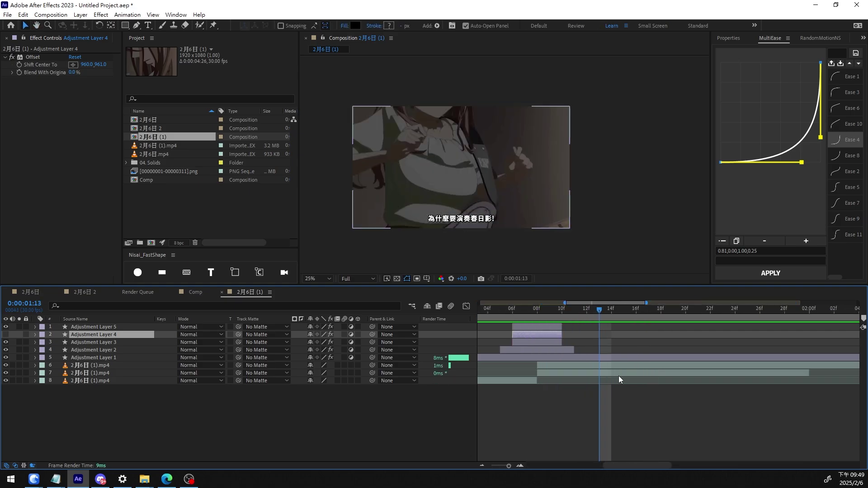
{"action": "scroll", "coordinate": [585, 357], "scroll_direction": "down", "scroll_amount": 2, "text": "alt"}
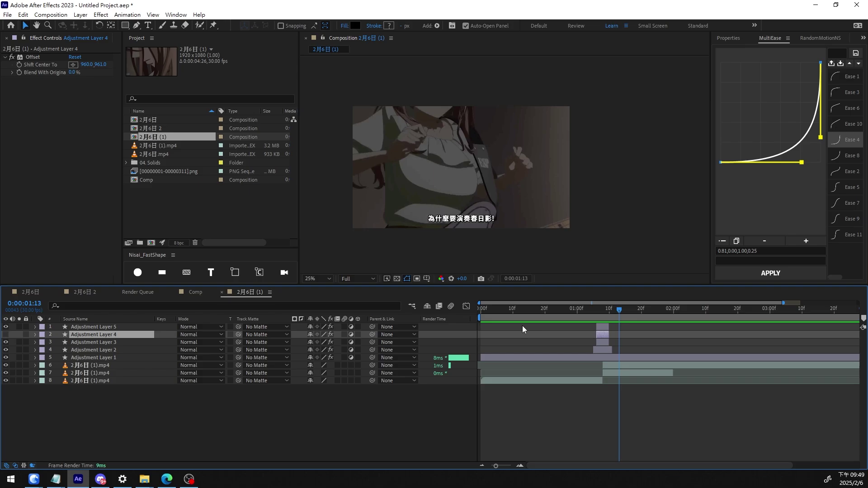
{"action": "scroll", "coordinate": [609, 322], "scroll_direction": "up", "scroll_amount": 2, "text": "alt"}
{"action": "left_click", "coordinate": [529, 309]}
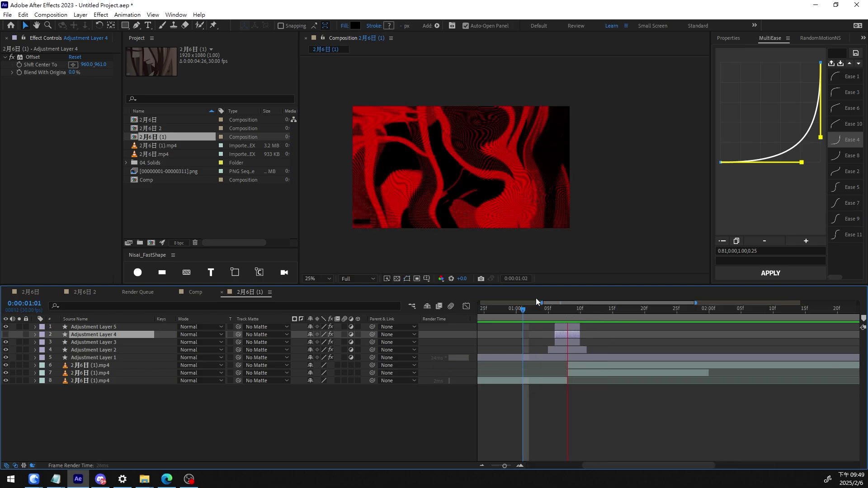
- Add Adjustment Layer 6 above Adjustment Layer 5 with the same span around the cut, and hide Adjustment Layers 2 to 5
{"action": "left_click", "coordinate": [567, 310]}
{"action": "left_click", "coordinate": [568, 327]}
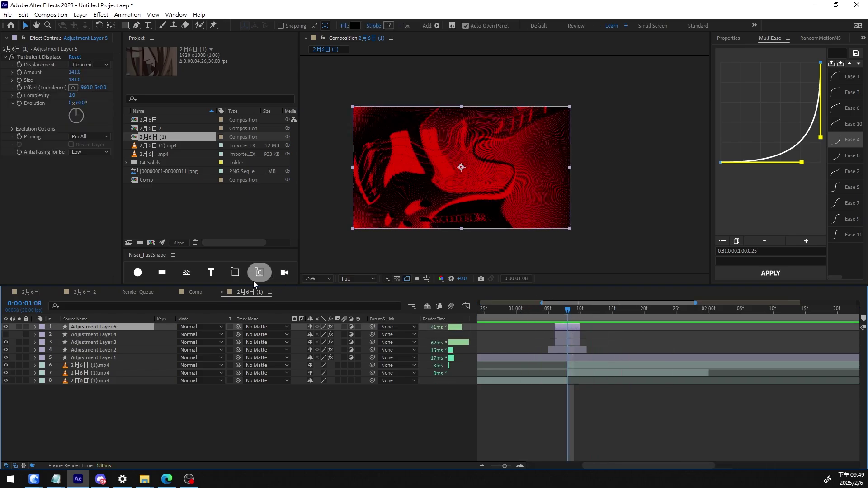
{"action": "left_click", "coordinate": [187, 273]}
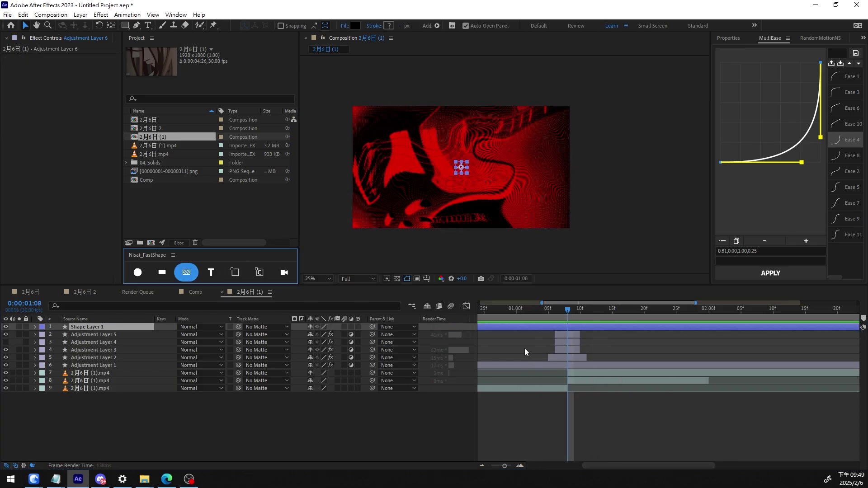
{"action": "left_click", "coordinate": [92, 335]}
{"action": "left_click", "coordinate": [91, 358], "text": "shift"}
{"action": "left_click", "coordinate": [6, 335]}
{"action": "left_click", "coordinate": [569, 329]}
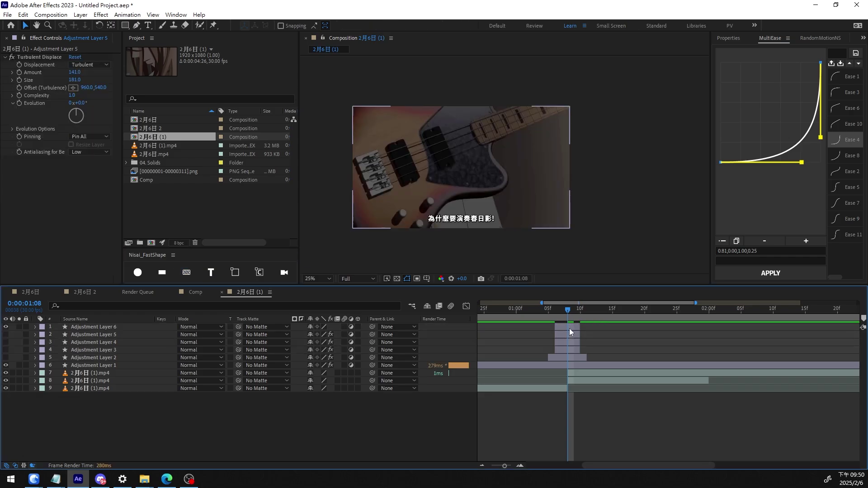
- Apply Directional Blur to Adjustment Layer 6 and set its Blur Length to 101
{"action": "left_click", "coordinate": [569, 328]}
{"action": "key", "text": "ctrl+space"}
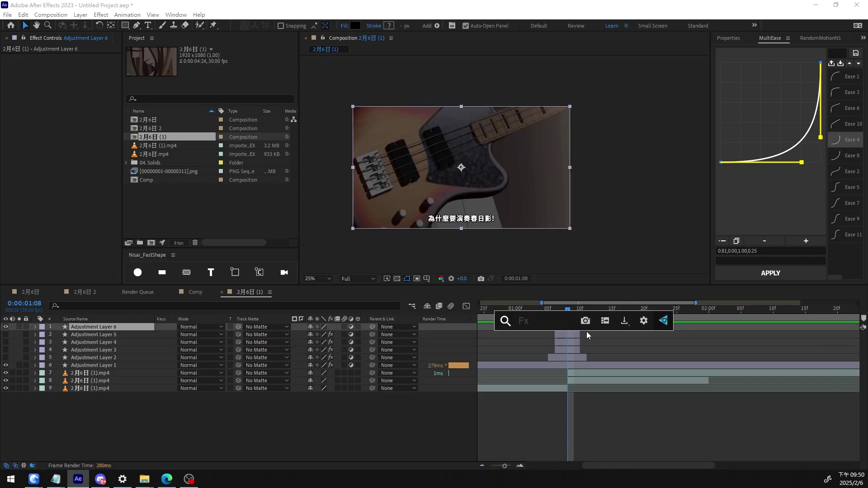
{"action": "type", "text": "dir"}
{"action": "key", "text": "Return"}
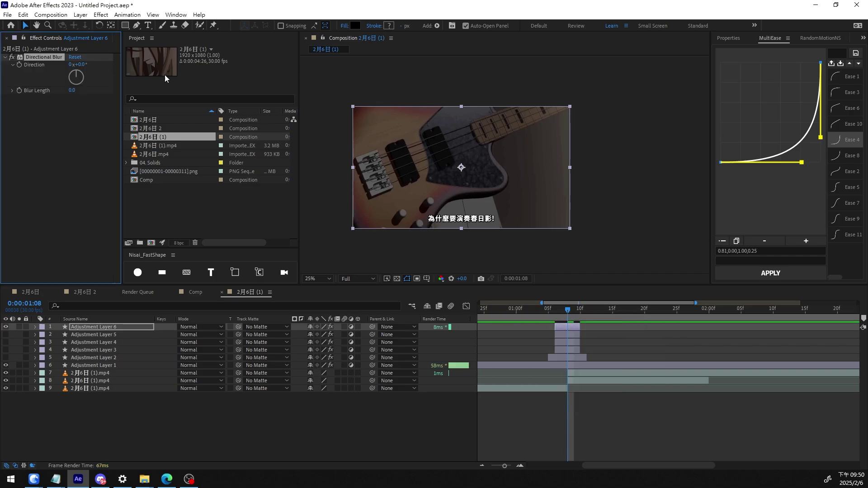
{"action": "left_click_drag", "start_coordinate": [73, 90], "coordinate": [531, 91]}
{"action": "scroll", "coordinate": [443, 190], "scroll_direction": "up", "scroll_amount": 2}
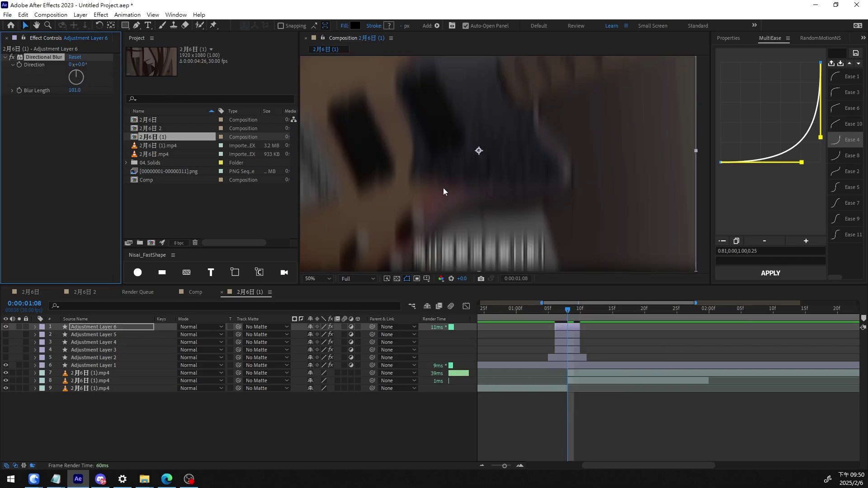
{"action": "scroll", "coordinate": [470, 200], "scroll_direction": "down", "scroll_amount": 2}
- Play back the directional blur across the cut, starting from 1:01 and again from 0:21
{"action": "left_click", "coordinate": [523, 313]}
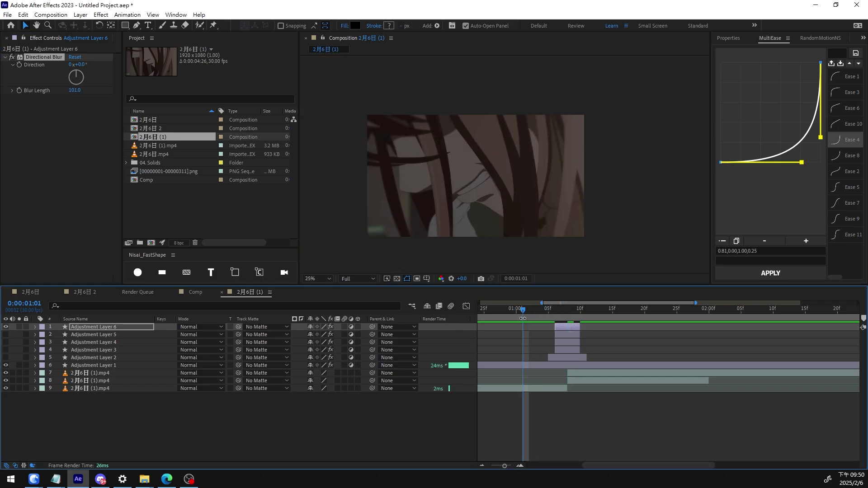
{"action": "key", "text": "space"}
{"action": "key", "text": "space"}
{"action": "left_click_drag", "start_coordinate": [530, 312], "coordinate": [613, 319]}
{"action": "scroll", "coordinate": [631, 323], "scroll_direction": "down", "scroll_amount": 3}
{"action": "left_click_drag", "start_coordinate": [555, 313], "coordinate": [535, 315]}
{"action": "key", "text": "space"}
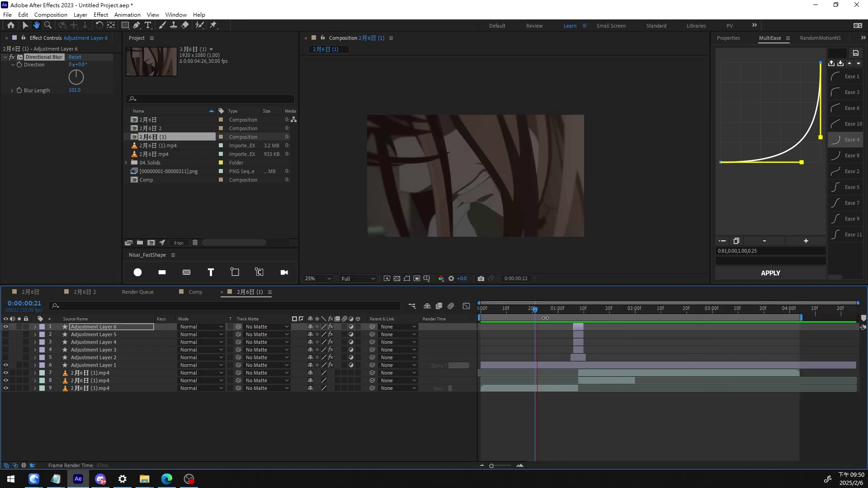
- Apply CC RepeTile to Adjustment Layer 6 with Tiling set to Unfold, viewing the blurred frame at 1:07
{"action": "scroll", "coordinate": [566, 311], "scroll_direction": "up", "scroll_amount": 3}
{"action": "left_click", "coordinate": [609, 309]}
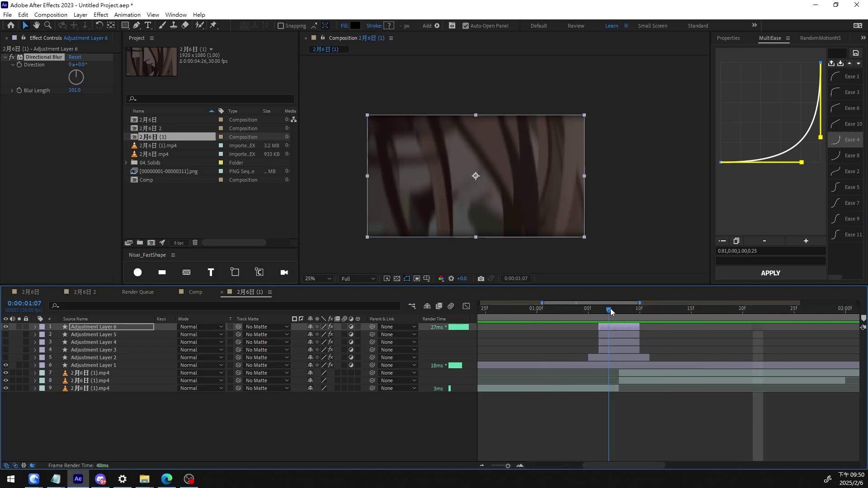
{"action": "left_click", "coordinate": [624, 326]}
{"action": "key", "text": "ctrl+space"}
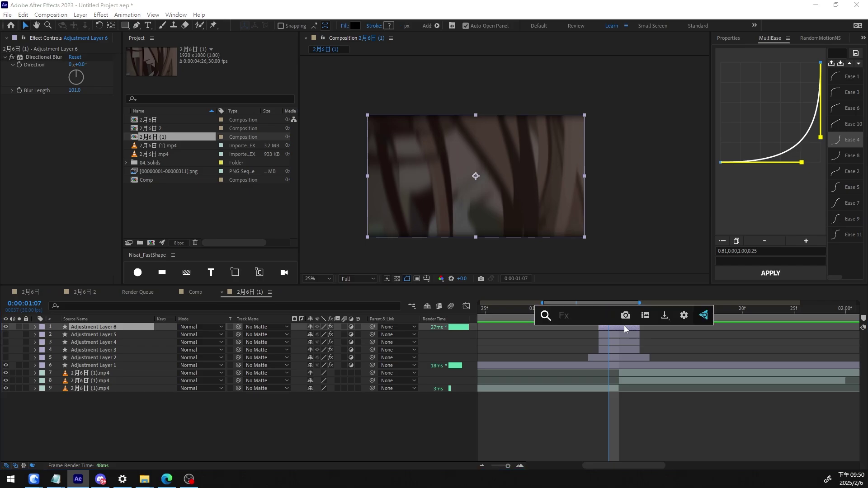
{"action": "type", "text": "repe"}
{"action": "key", "text": "Down"}
{"action": "key", "text": "Up"}
{"action": "key", "text": "Return"}
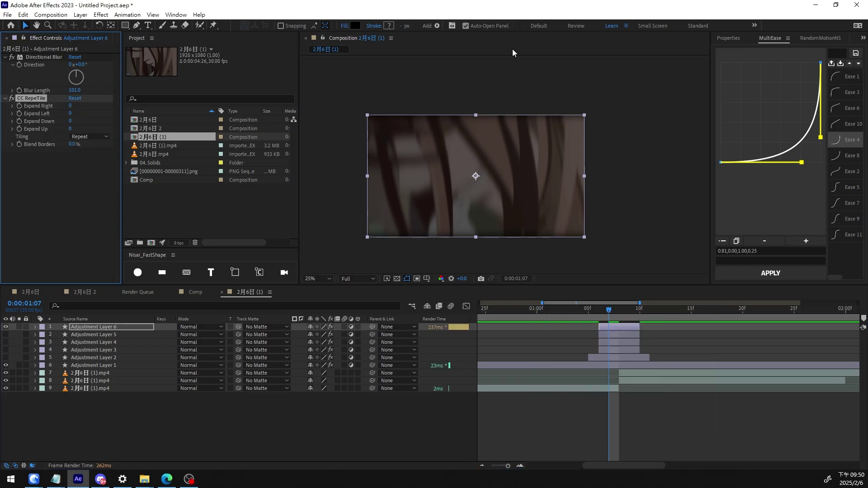
{"action": "left_click", "coordinate": [90, 137]}
{"action": "left_click", "coordinate": [82, 297]}
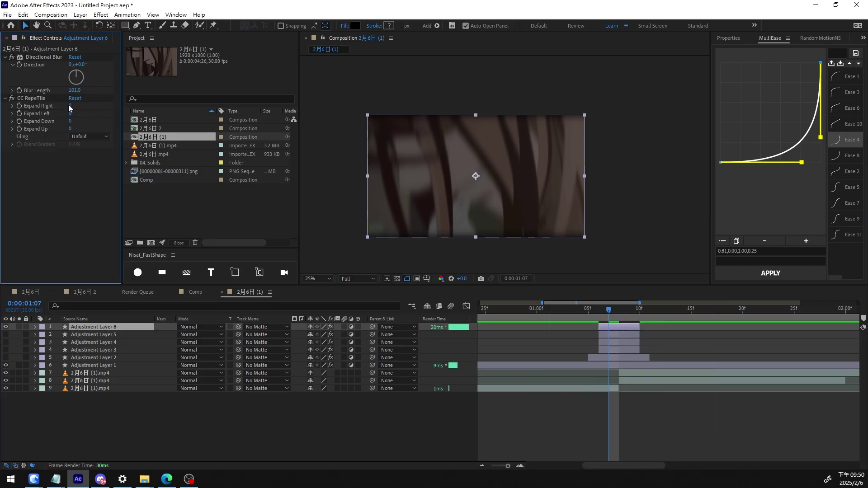
- Set CC RepeTile's Expand Right, Left, Down and Up to 500 each, and place the effect above Directional Blur
{"action": "left_click", "coordinate": [70, 106]}
{"action": "type", "text": "500"}
{"action": "left_click", "coordinate": [71, 113]}
{"action": "type", "text": "500"}
{"action": "key", "text": "Tab"}
{"action": "type", "text": "500"}
{"action": "key", "text": "Tab"}
{"action": "type", "text": "500"}
{"action": "left_click_drag", "start_coordinate": [31, 98], "coordinate": [50, 55]}
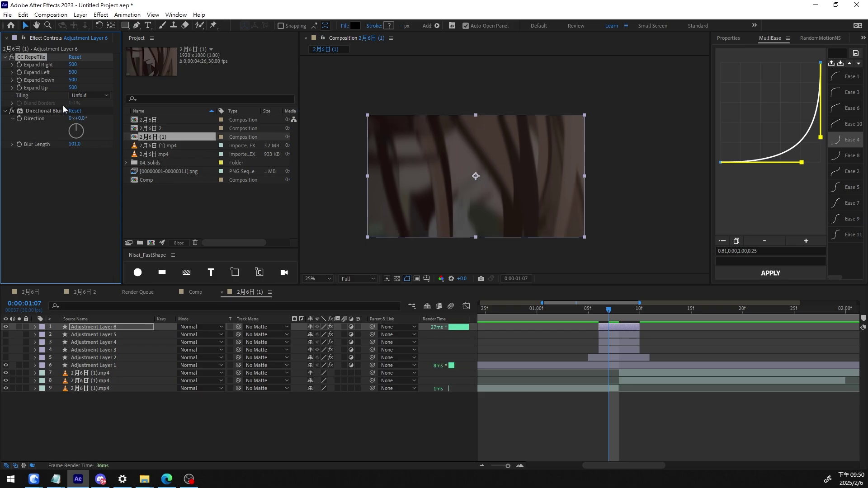
- Rotate the Directional Blur direction on Adjustment Layer 6 to -55°
{"action": "left_click", "coordinate": [94, 128]}
{"action": "left_click_drag", "start_coordinate": [142, 146], "coordinate": [58, 151]}
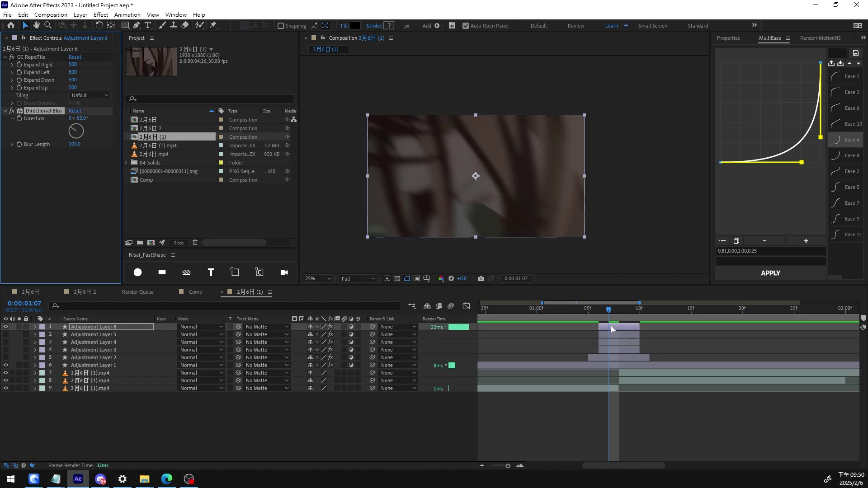
- Apply the Offset effect to Adjustment Layer 6
{"action": "left_click", "coordinate": [612, 327]}
{"action": "key", "text": "ctrl+space"}
{"action": "type", "text": "odd"}
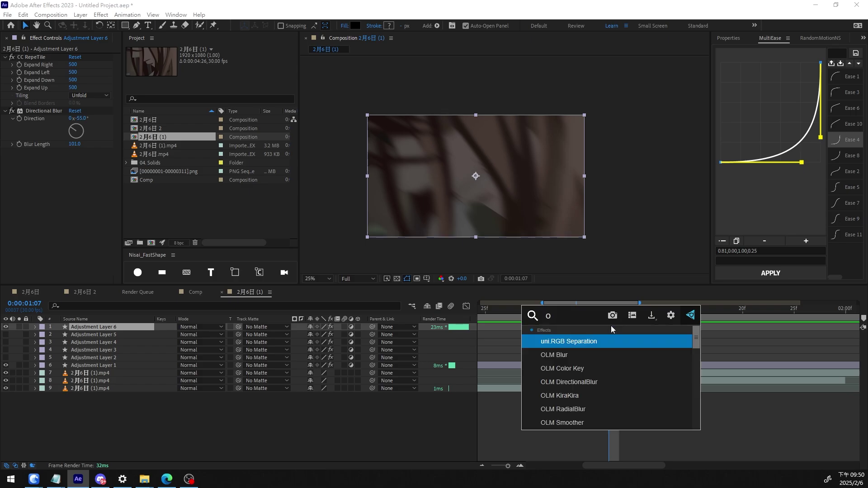
{"action": "key", "text": "BackSpace"}
{"action": "key", "text": "BackSpace"}
{"action": "type", "text": "ff"}
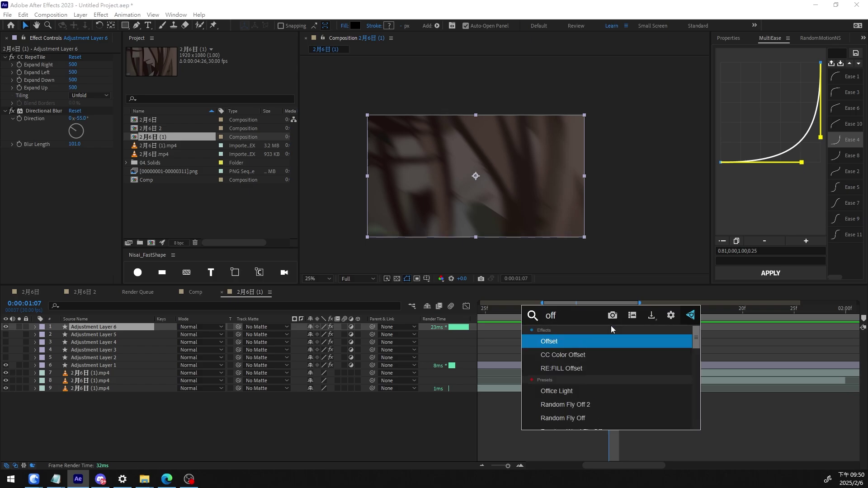
{"action": "key", "text": "Return"}
- Play back the offset and blurred transition from 1:00
{"action": "left_click", "coordinate": [586, 311]}
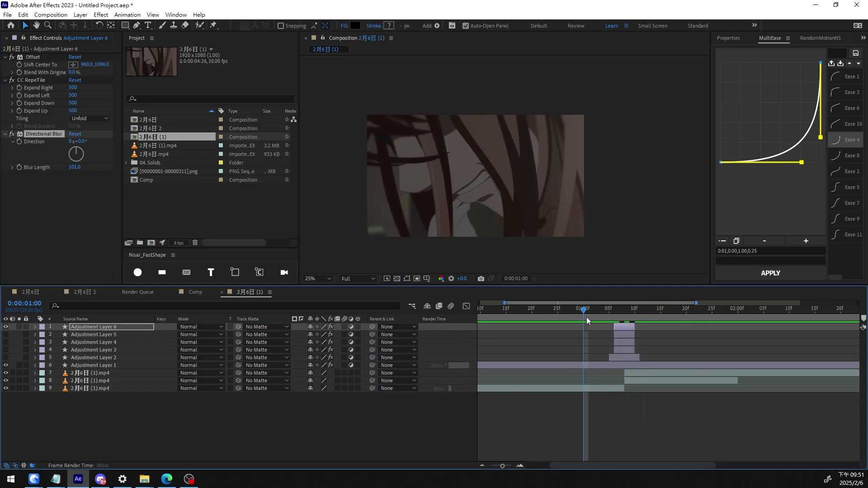
{"action": "key", "text": "space"}
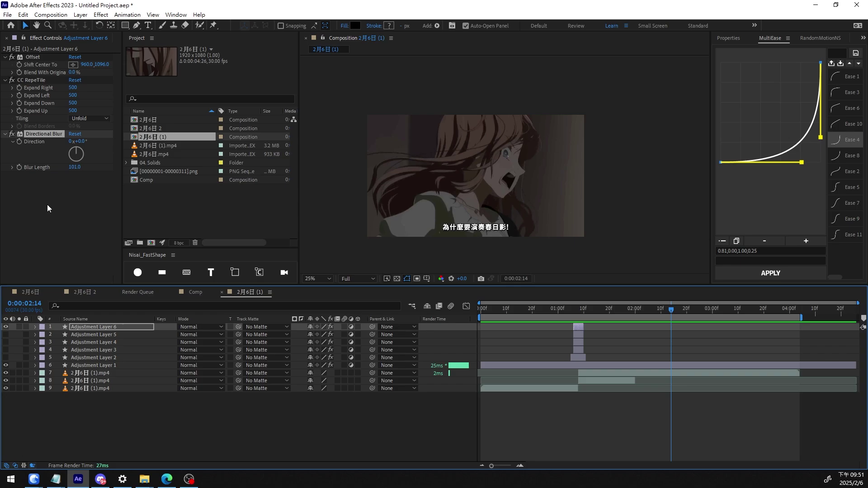
{"action": "left_click", "coordinate": [184, 478]}
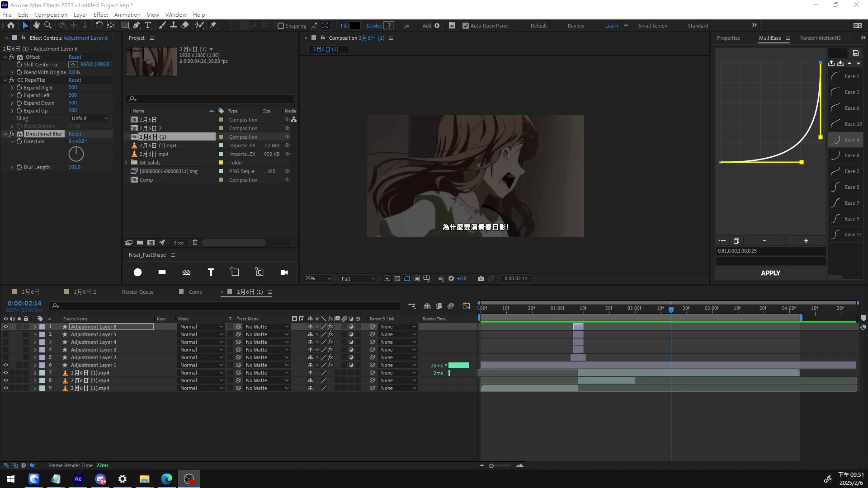